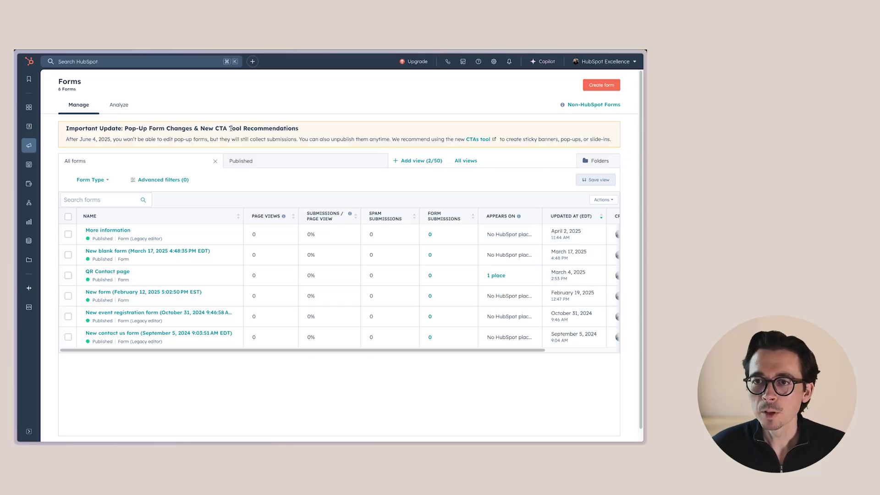
Step: Start a new form in the Legacy Form Editor and continue to template selection
left_click(607, 87)
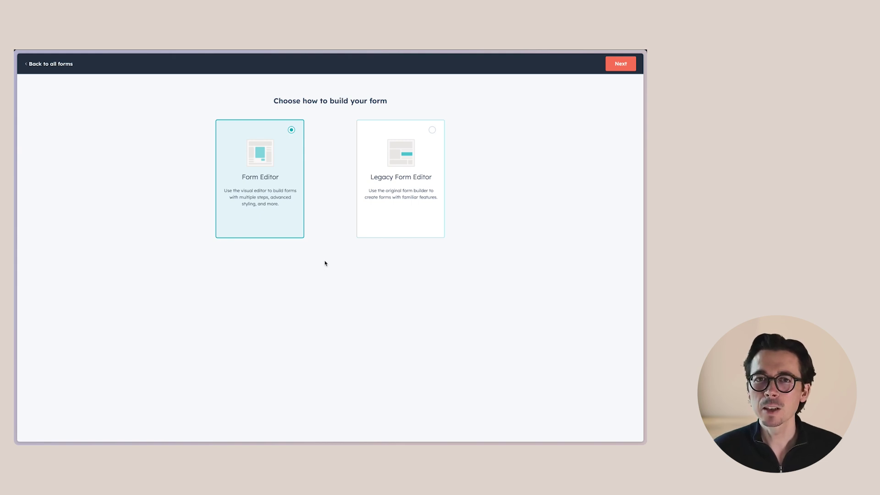
left_click(393, 190)
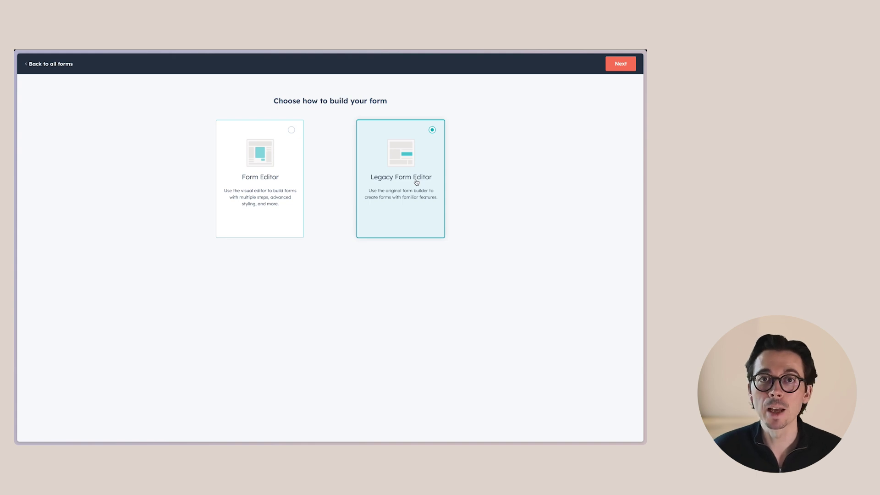
left_click(622, 61)
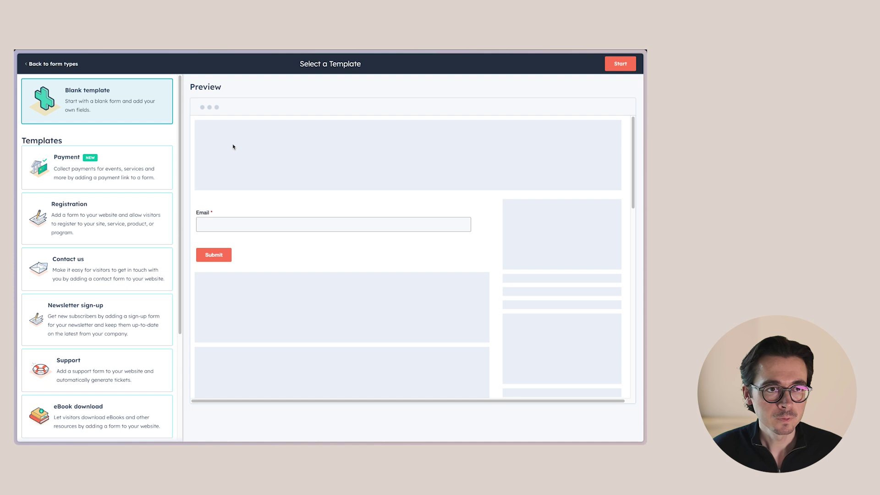
Step: Start from the blank template and add Preferred locations and Property Interest fields below Budget
left_click(620, 64)
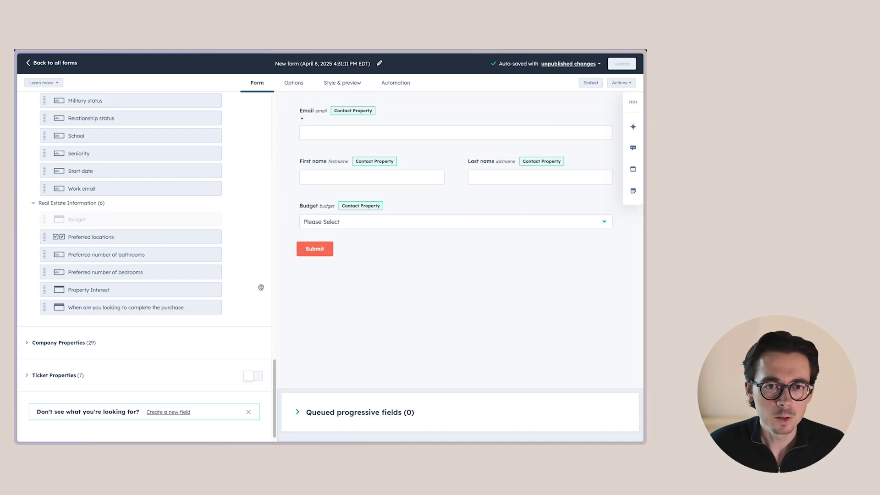
left_click_drag(91, 239, 385, 240)
left_click_drag(61, 286, 421, 401)
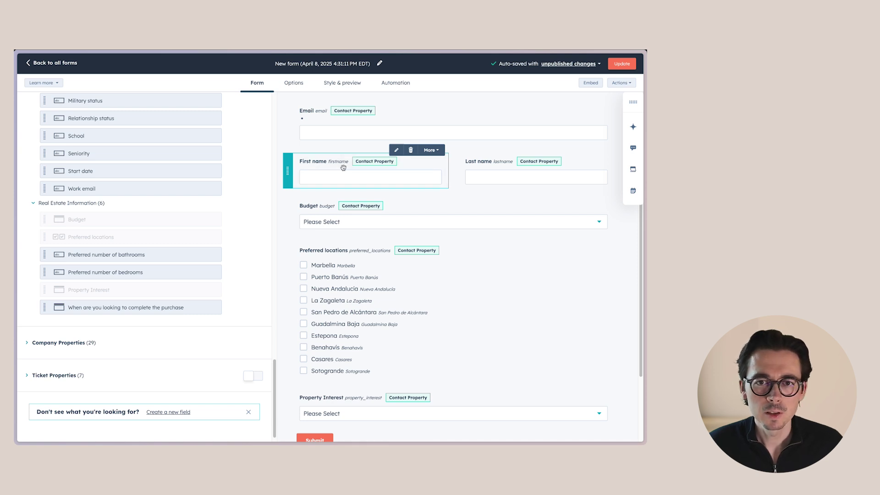
Step: Relabel the Budget field 'What is your budget?'
left_click(397, 151)
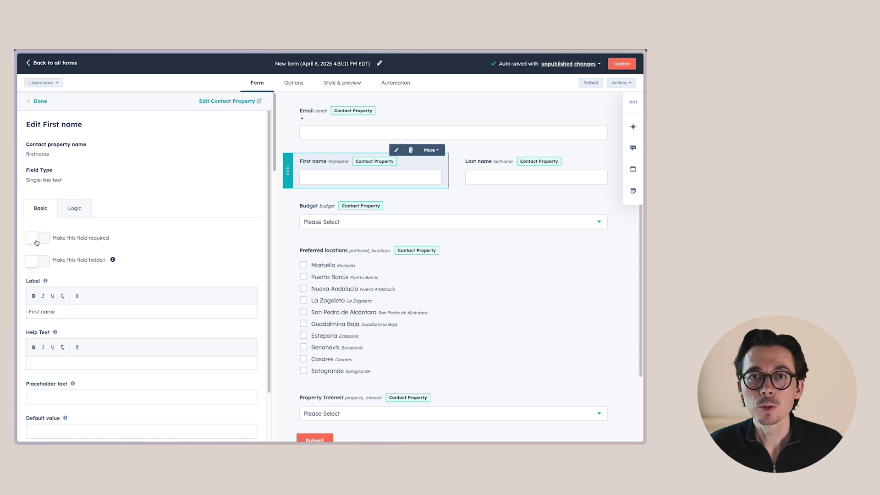
scroll(70, 261, "down", 2)
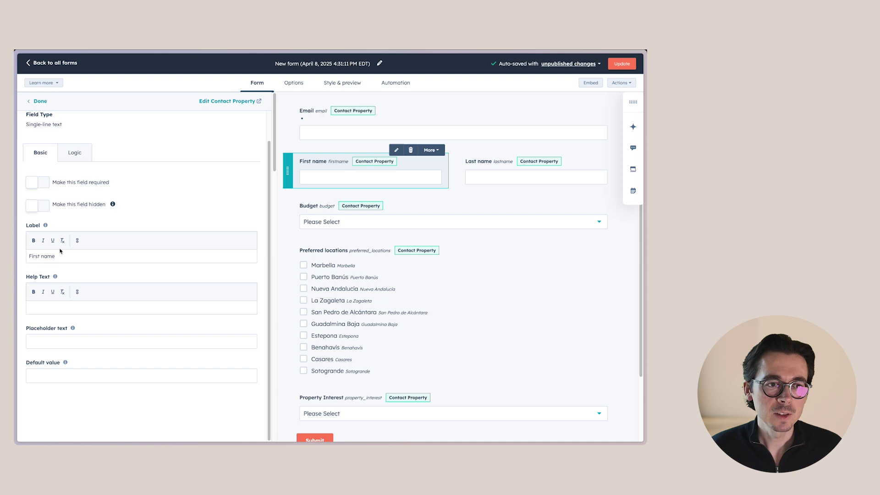
left_click(322, 218)
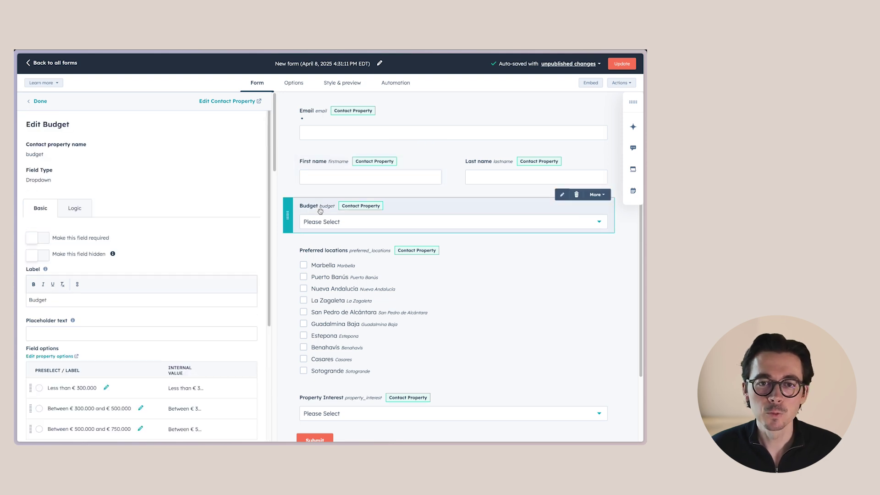
double_click(77, 303)
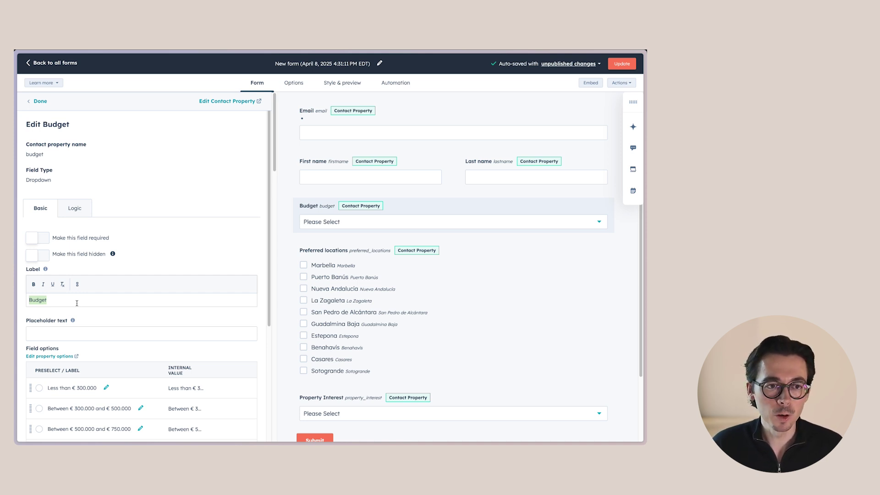
type("What")
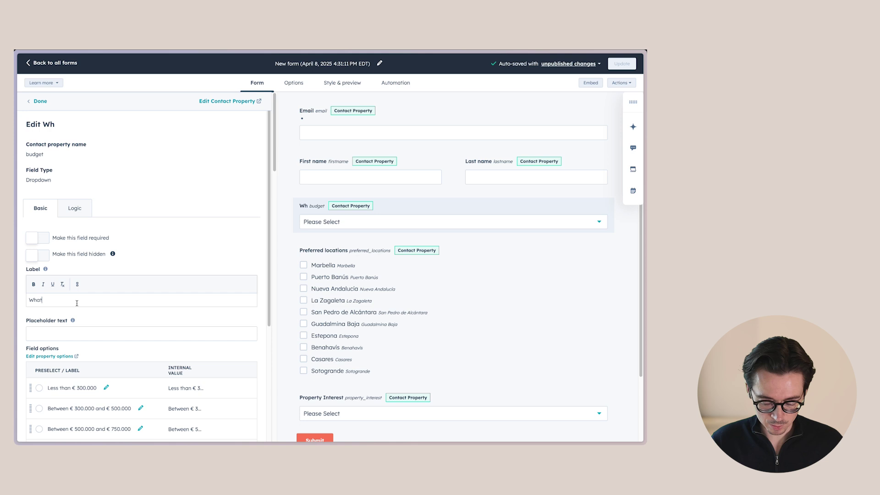
type(" is your budget?")
left_click(76, 333)
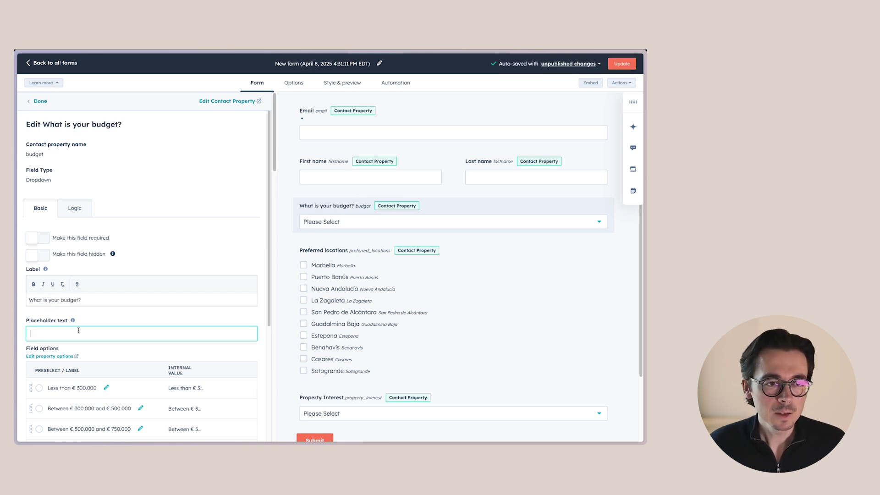
Step: Give the First name, Last name and Email fields sample name and e-mail placeholder text
left_click(338, 177)
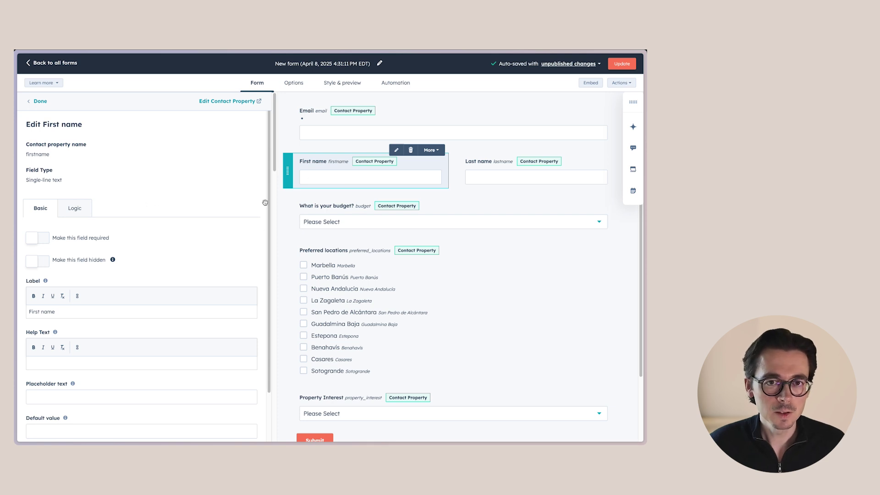
scroll(69, 330, "down", 1)
left_click(61, 347)
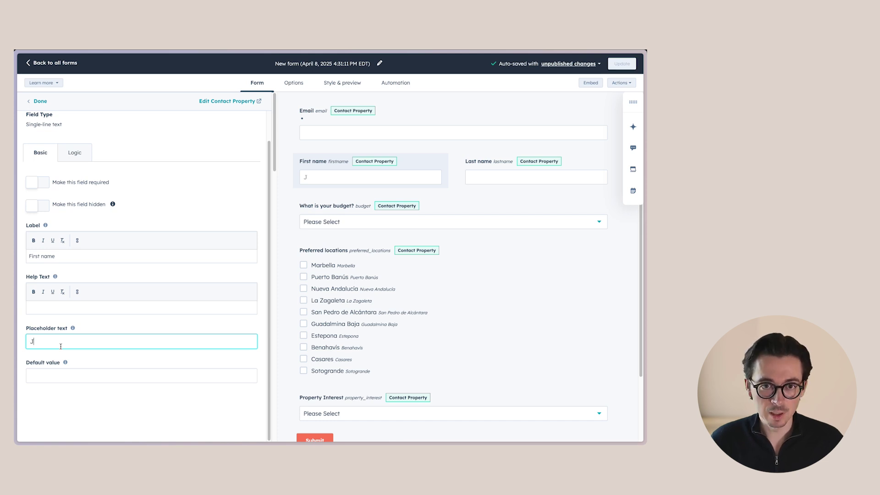
left_click(536, 177)
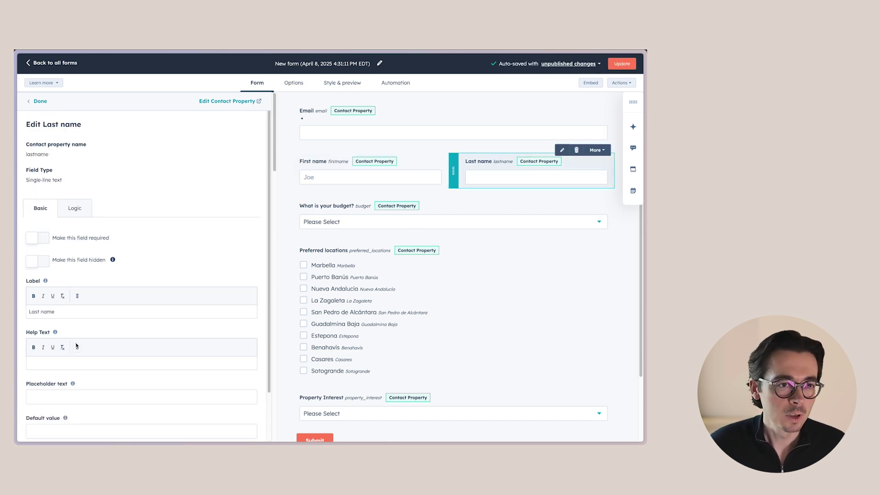
left_click(58, 397)
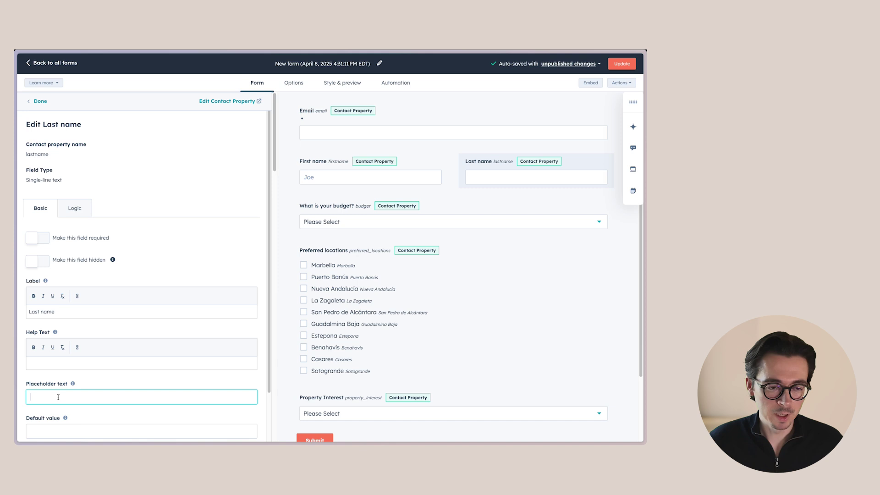
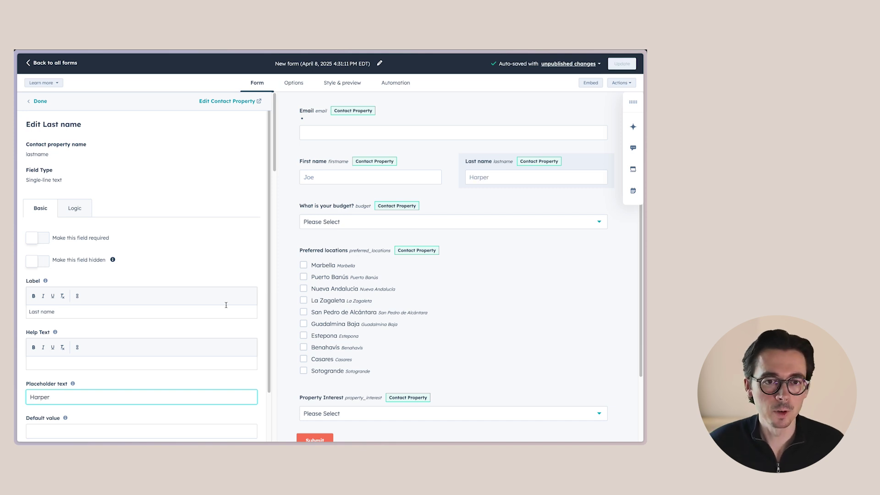
left_click(335, 130)
left_click(58, 398)
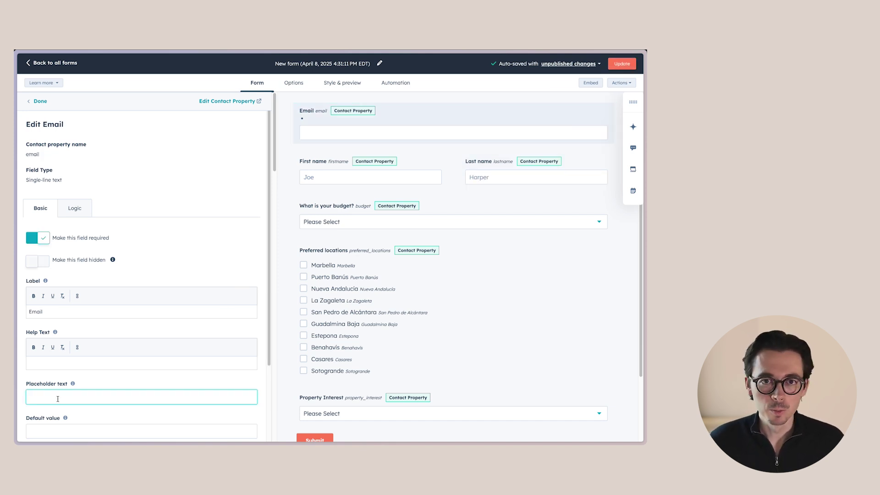
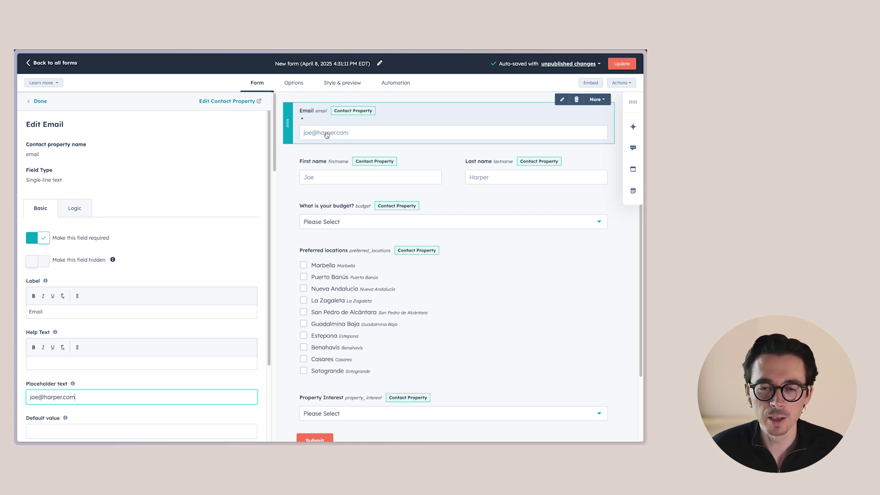
scroll(407, 265, "down", 3)
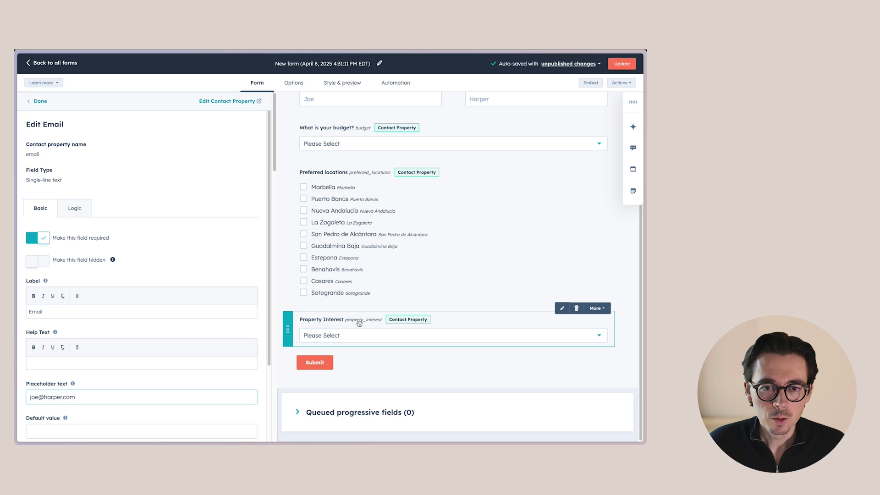
Step: Inspect the logic options of the Property Interest field
left_click(359, 323)
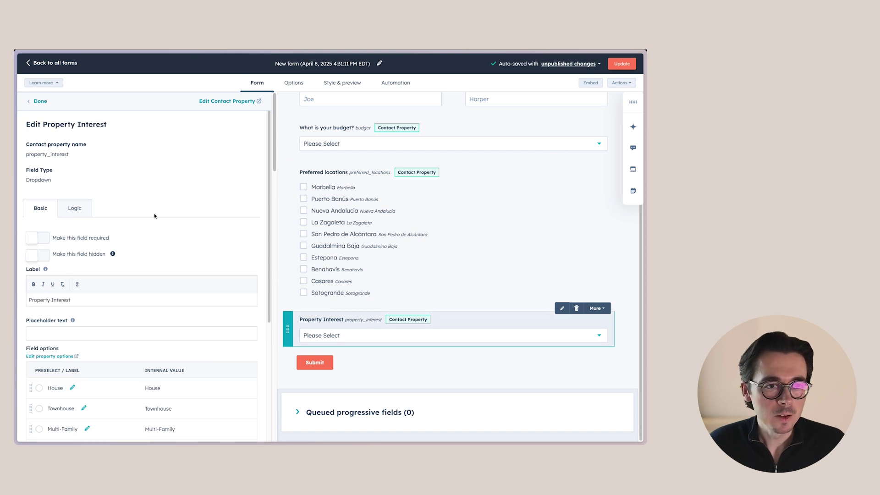
left_click(83, 206)
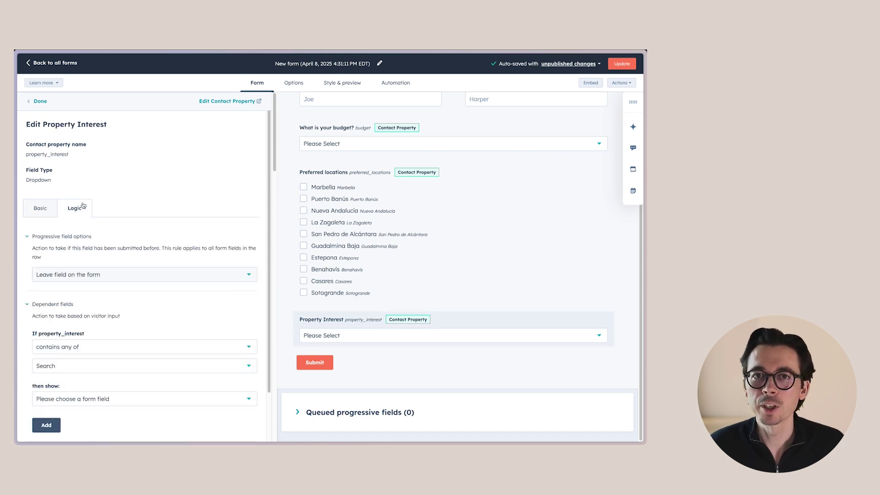
scroll(82, 204, "down", 2)
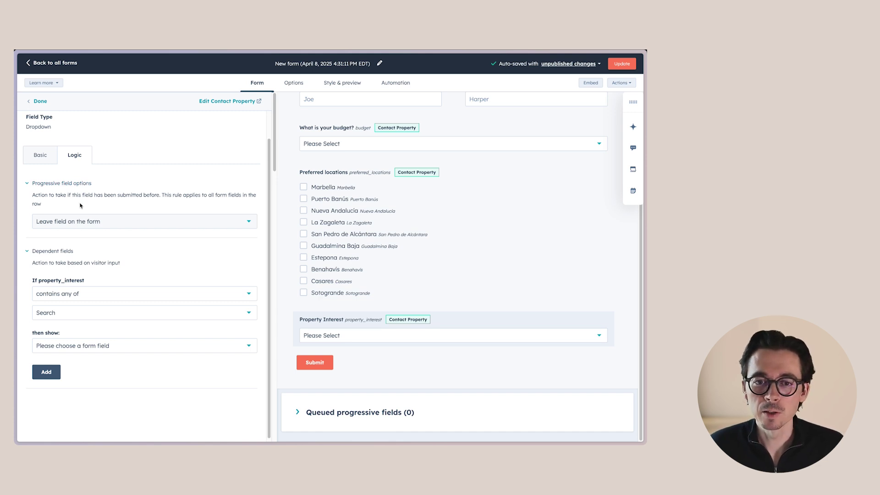
scroll(338, 218, "up", 2)
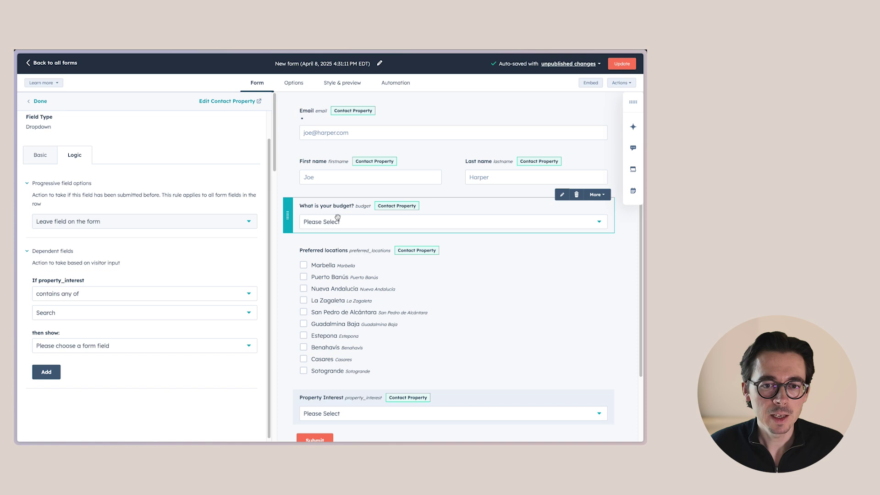
Step: Set the budget field to be replaced with a queued progressive field
left_click(324, 205)
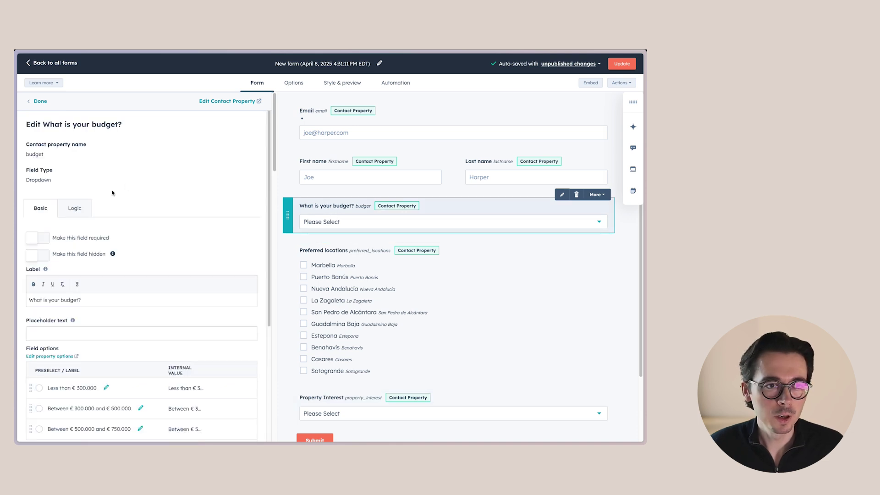
left_click(74, 208)
left_click(104, 276)
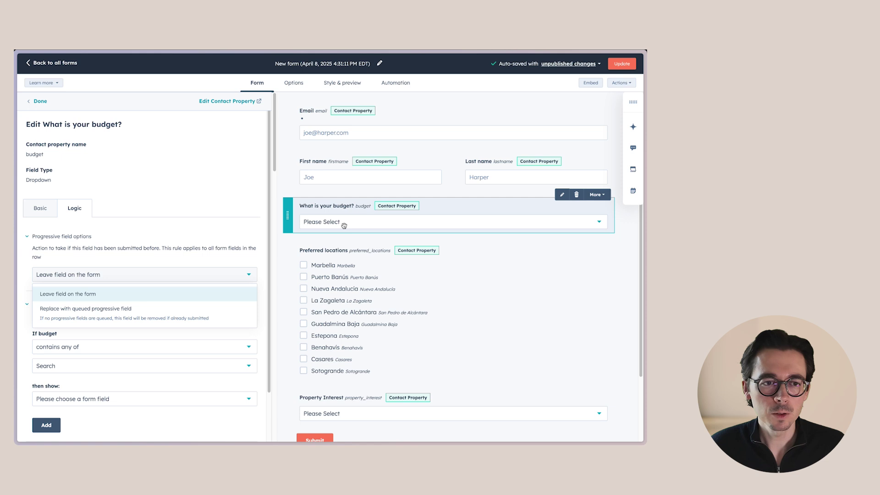
left_click(94, 315)
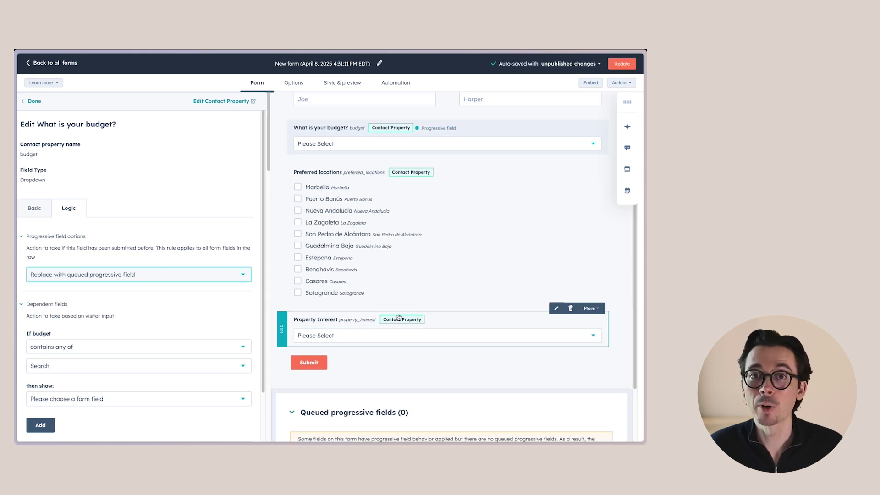
scroll(407, 338, "down", 3)
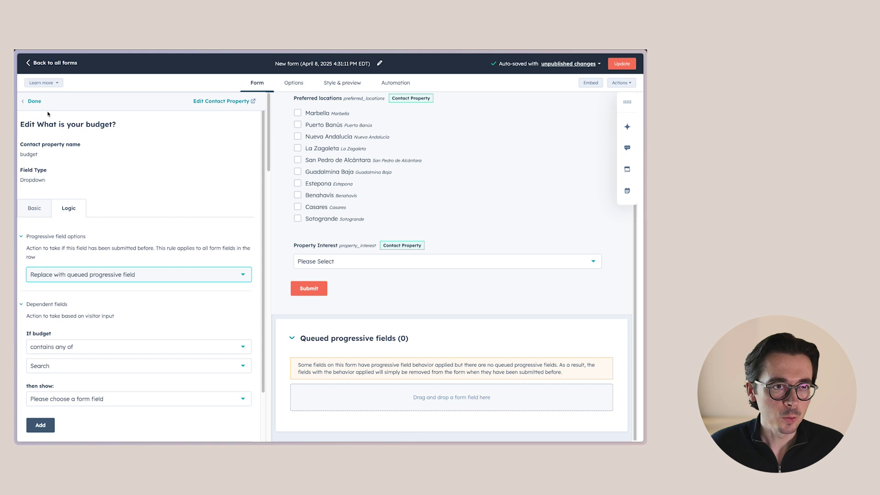
Step: Queue 'When are you looking to complete the purchase' as a progressive field below Submit
left_click(33, 101)
scroll(124, 332, "down", 6)
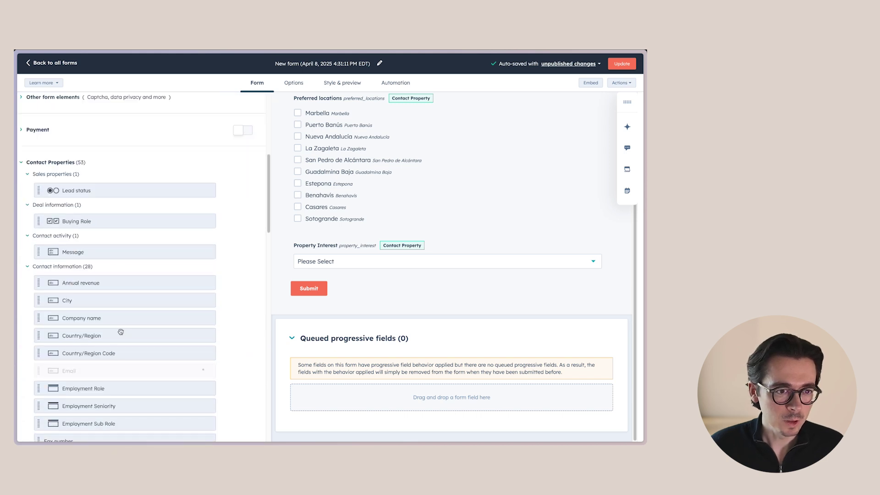
scroll(121, 331, "down", 10)
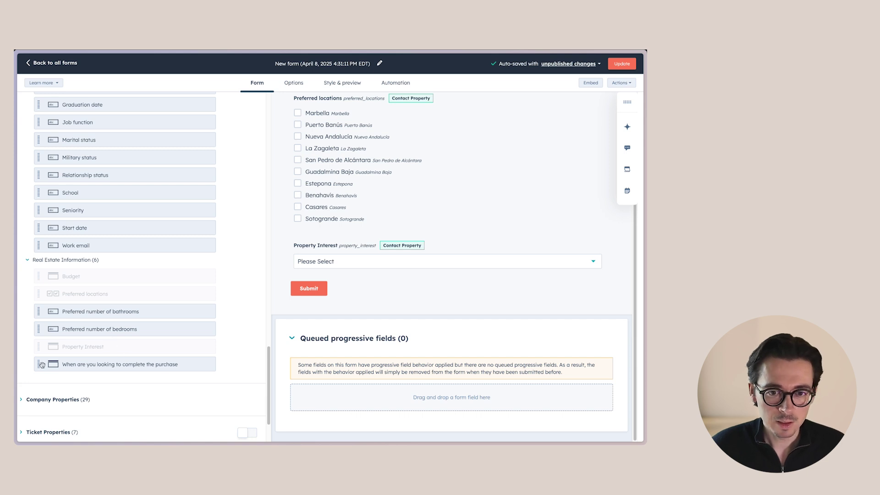
left_click_drag(42, 364, 345, 392)
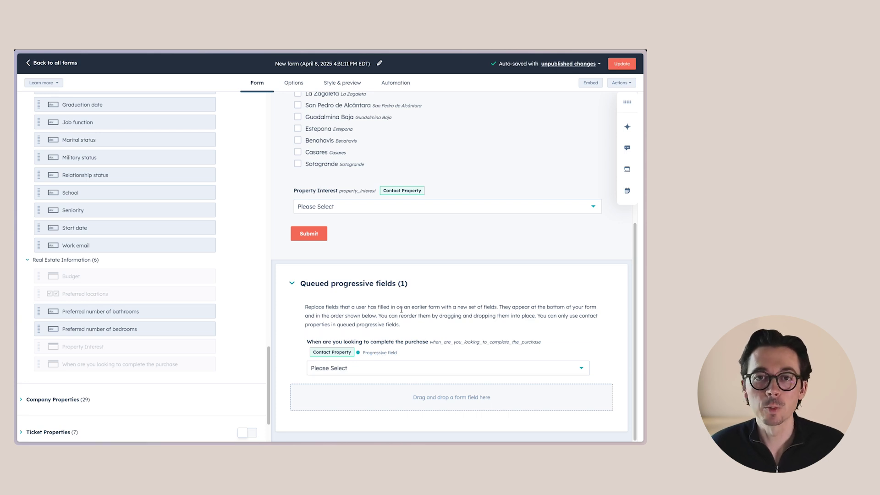
scroll(400, 315, "up", 5)
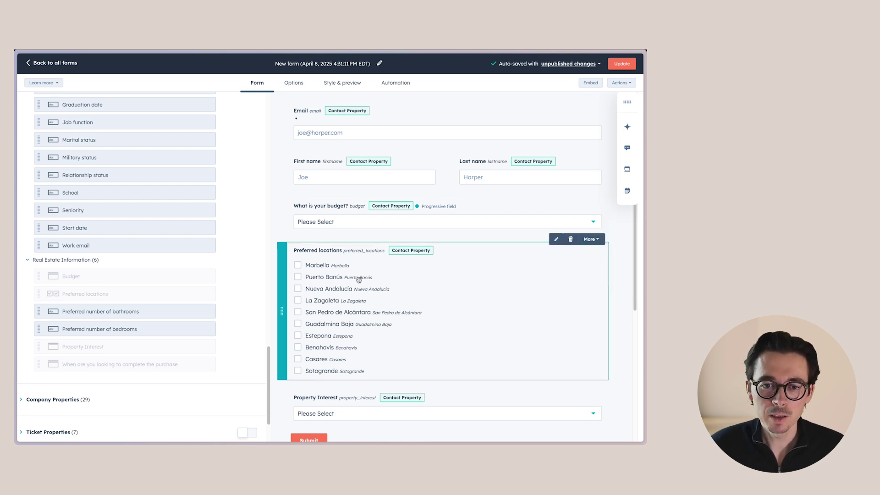
scroll(359, 279, "down", 3)
scroll(375, 397, "up", 3)
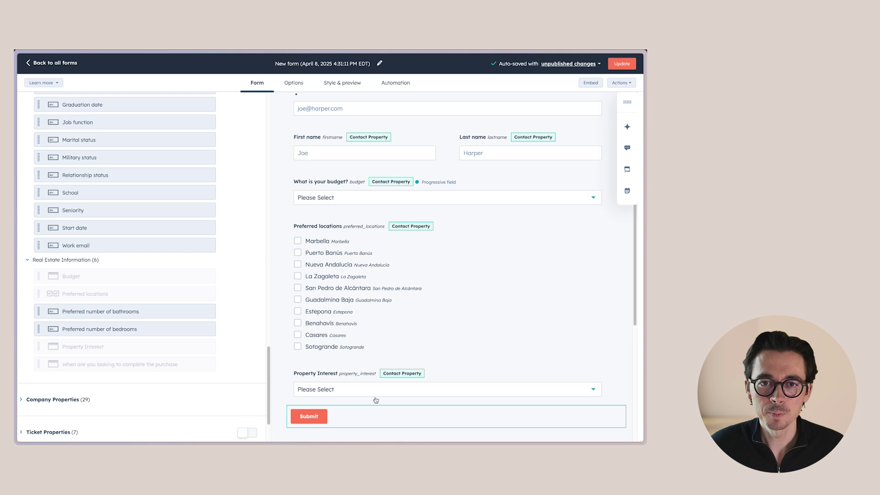
scroll(373, 398, "down", 4)
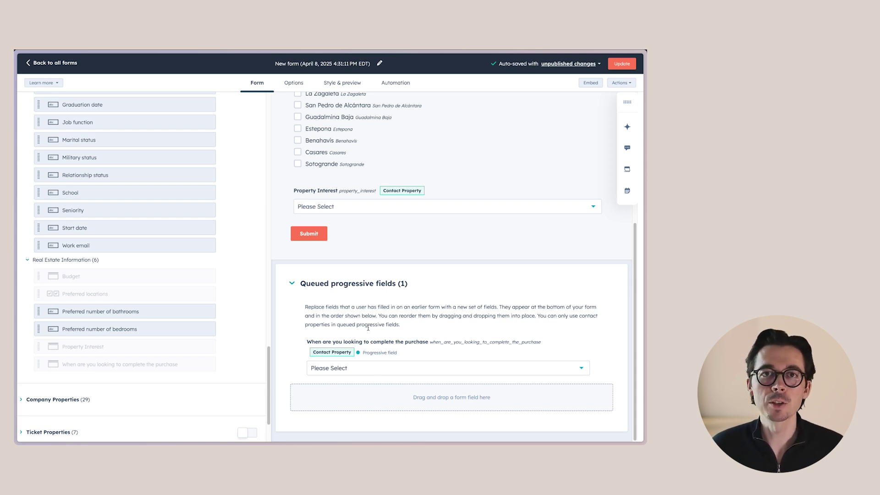
scroll(369, 326, "up", 2)
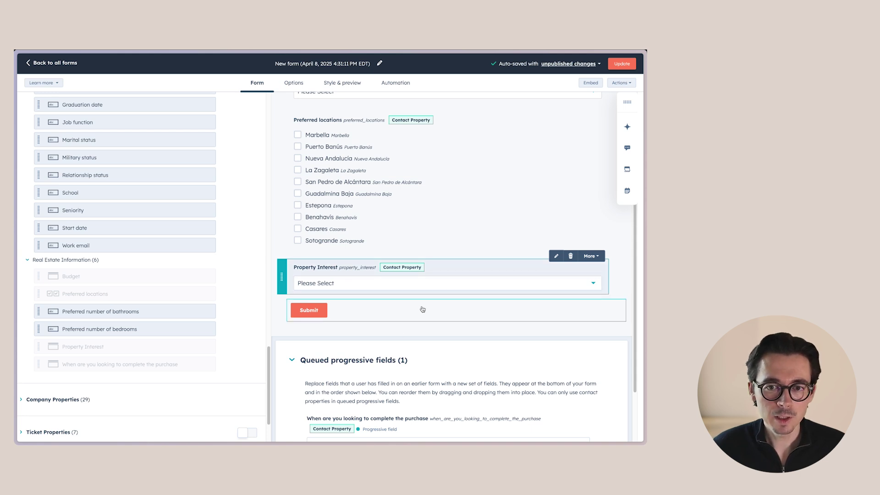
Step: Add a Property Interest rule showing Preferred number of bedrooms for House, Townhouse, Multi-Family, Condos/Co-ops, Apartments
scroll(122, 192, "up", 10)
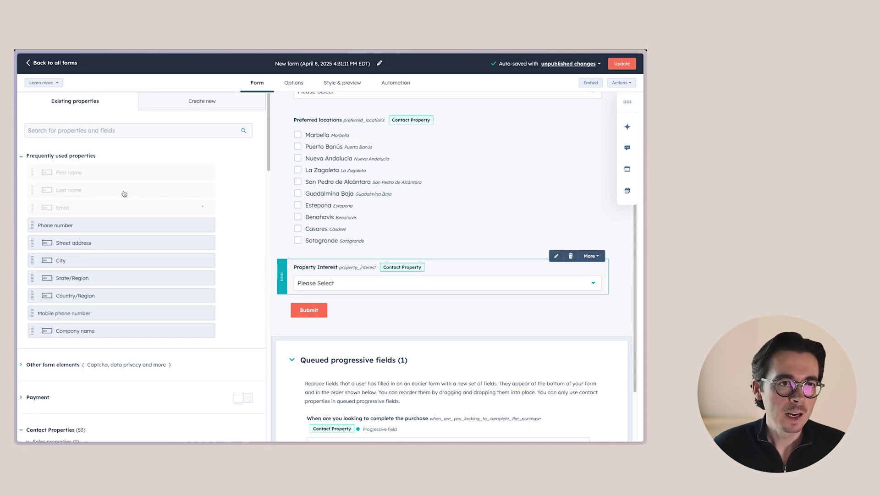
left_click(556, 256)
left_click(71, 207)
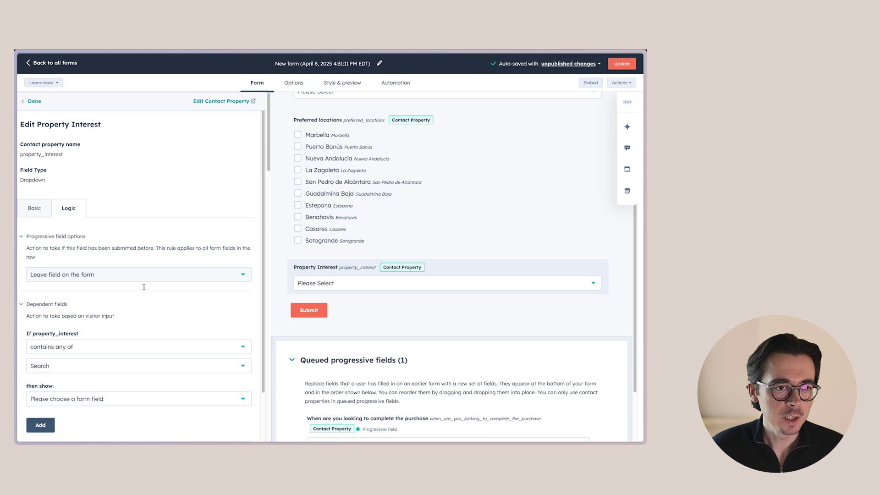
scroll(144, 287, "down", 2)
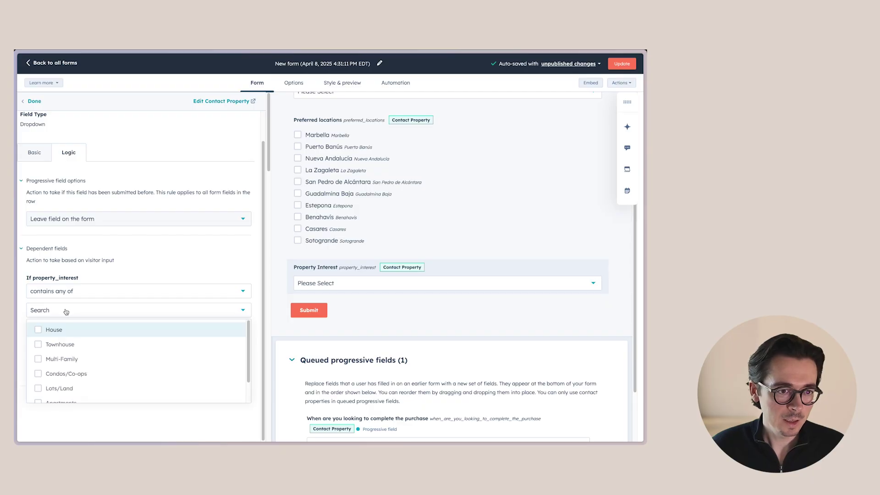
left_click(39, 331)
left_click(38, 345)
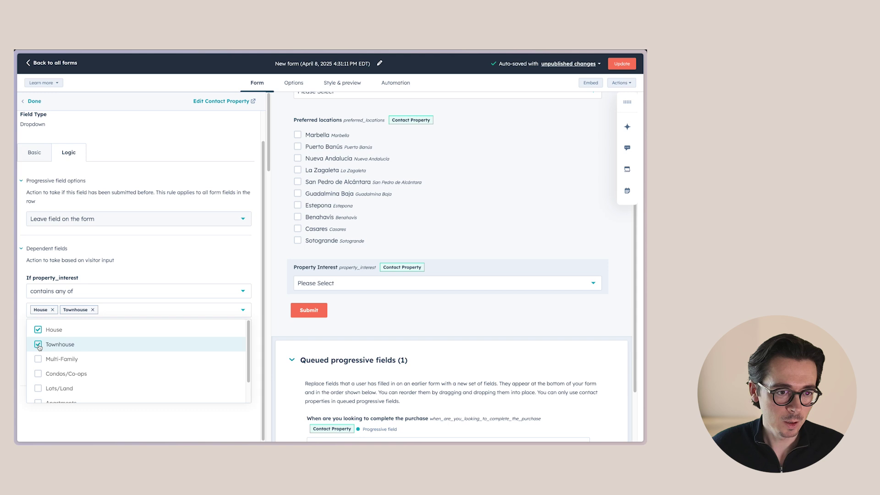
left_click(38, 362)
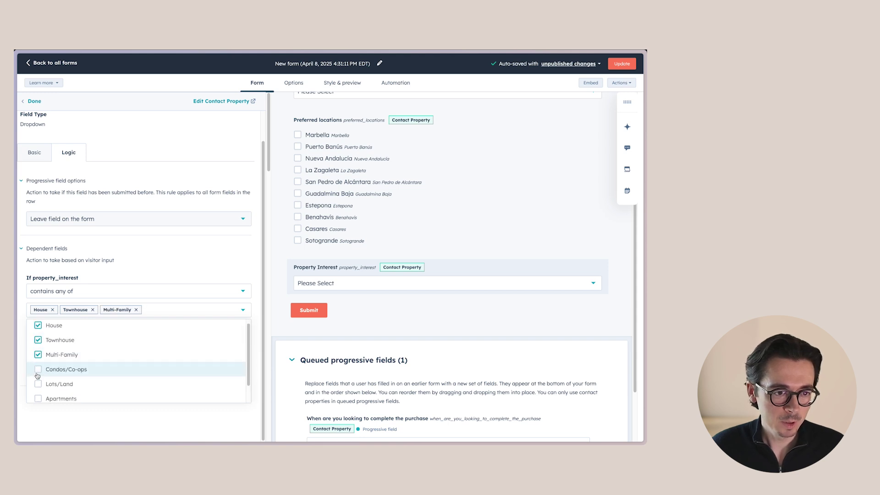
left_click(38, 373)
scroll(39, 373, "down", 1)
left_click(39, 377)
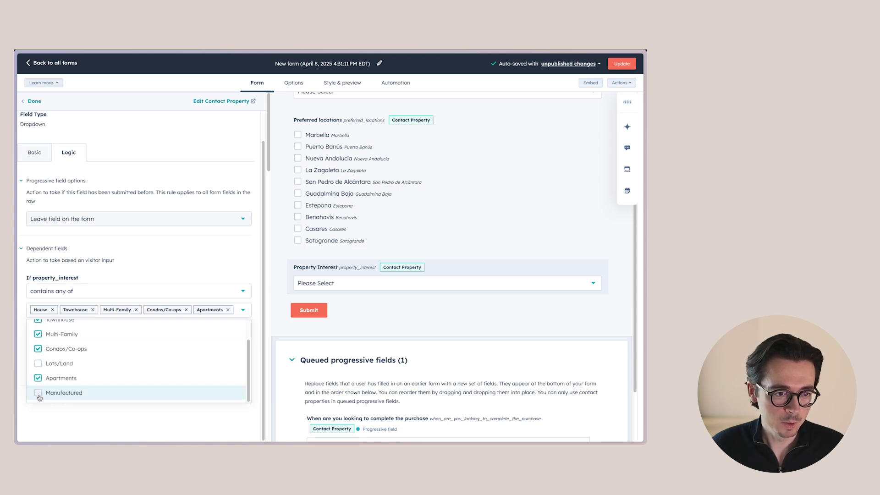
left_click(194, 268)
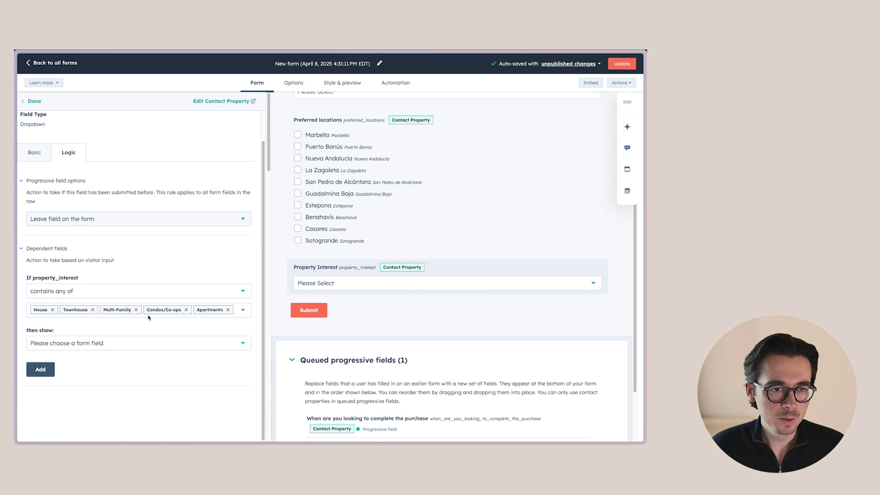
left_click(108, 345)
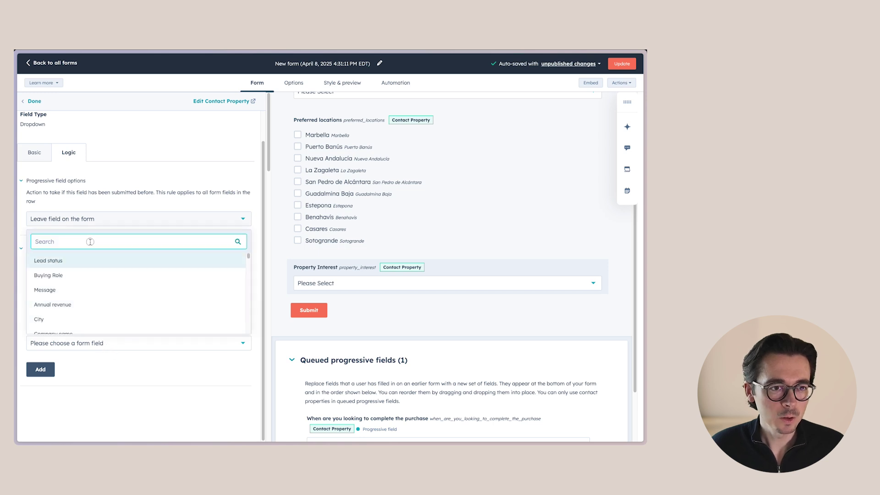
type("bedr")
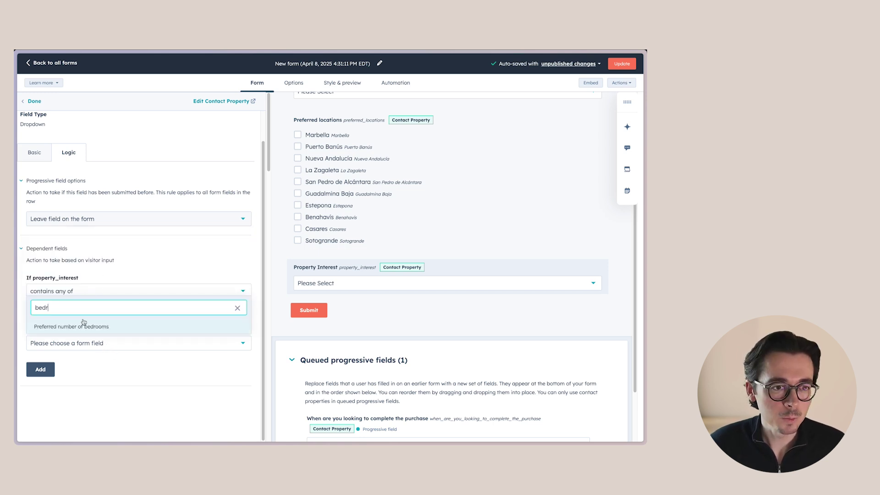
left_click(84, 325)
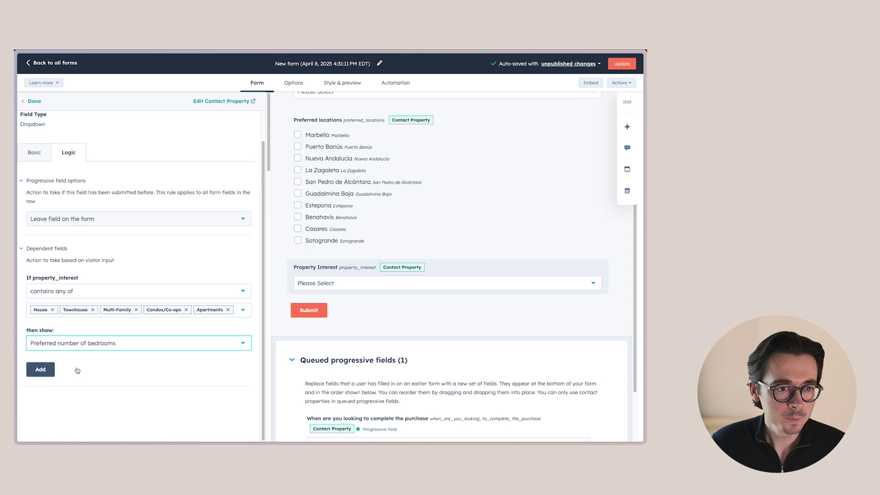
left_click(41, 369)
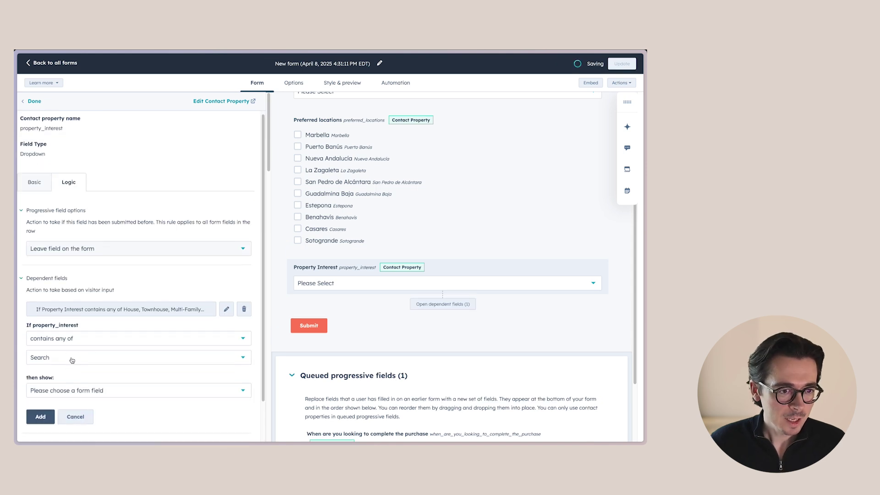
Step: Add a second rule showing Preferred number of bathrooms for the same five property types
left_click(72, 360)
left_click(41, 274)
left_click(41, 288)
left_click(41, 302)
left_click(41, 317)
left_click(41, 330)
left_click(87, 390)
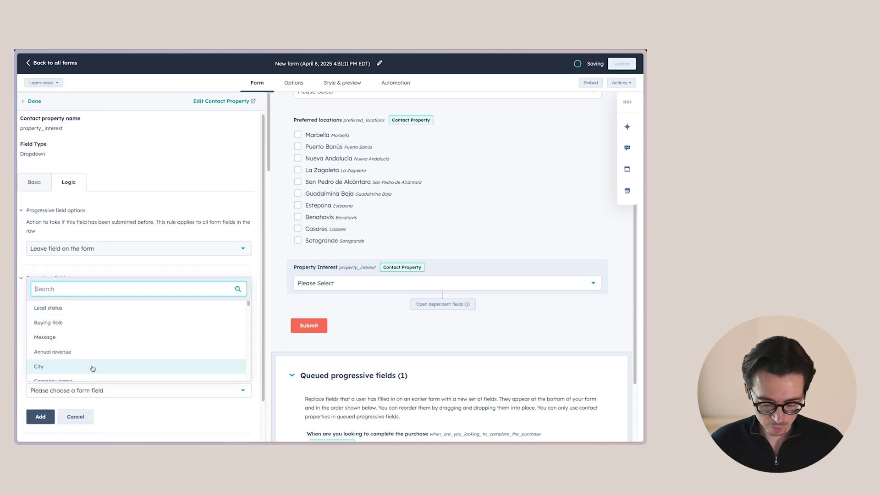
type("bedro")
left_click(92, 369)
left_click(40, 417)
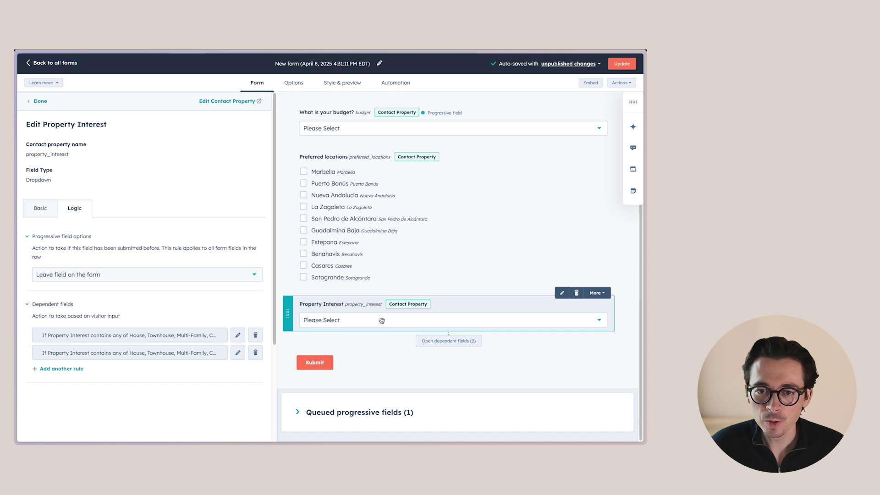
Step: Display the dependent fields under Property Interest and finish editing it
left_click(438, 341)
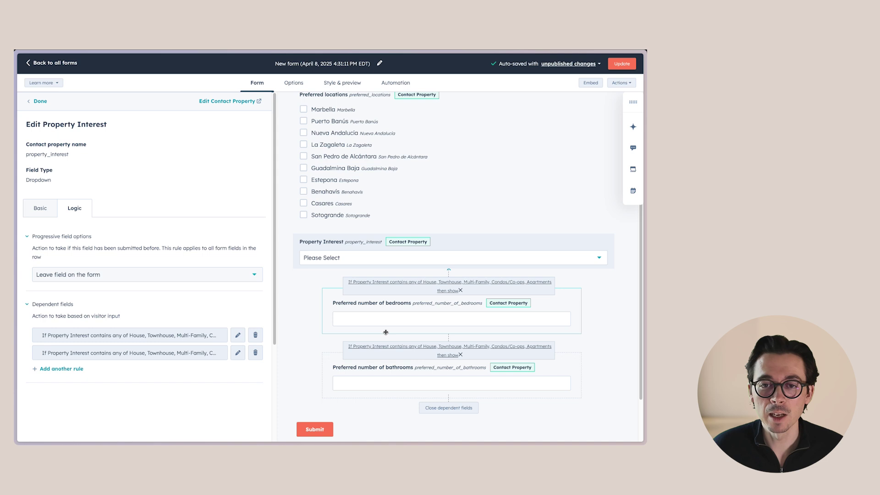
left_click(444, 246)
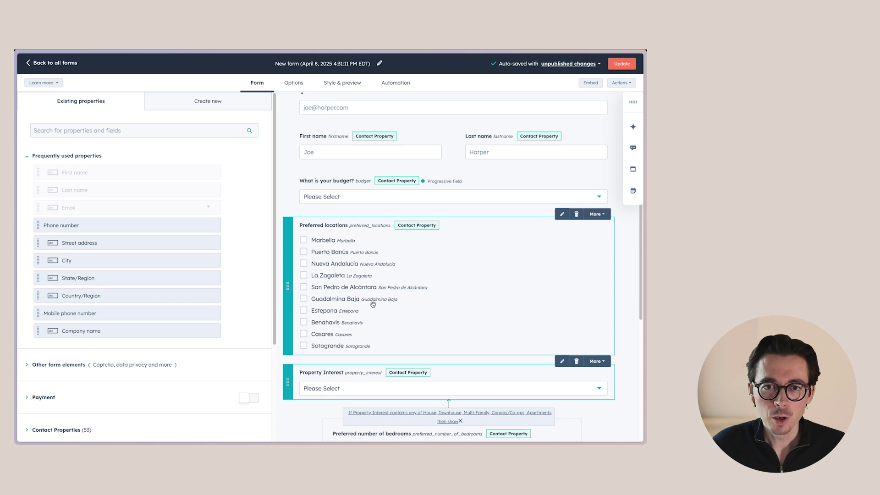
scroll(365, 297, "down", 5)
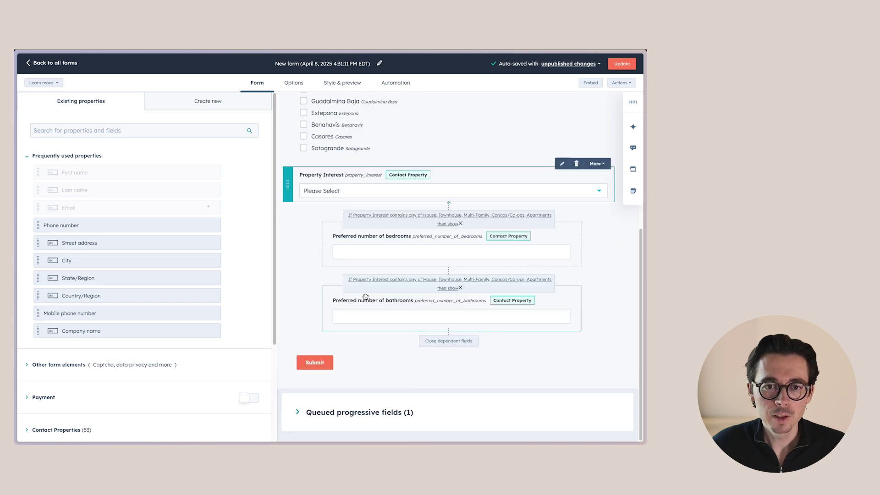
Step: Change the submit button label from 'Submit' to 'Get the conversation started'
left_click(316, 366)
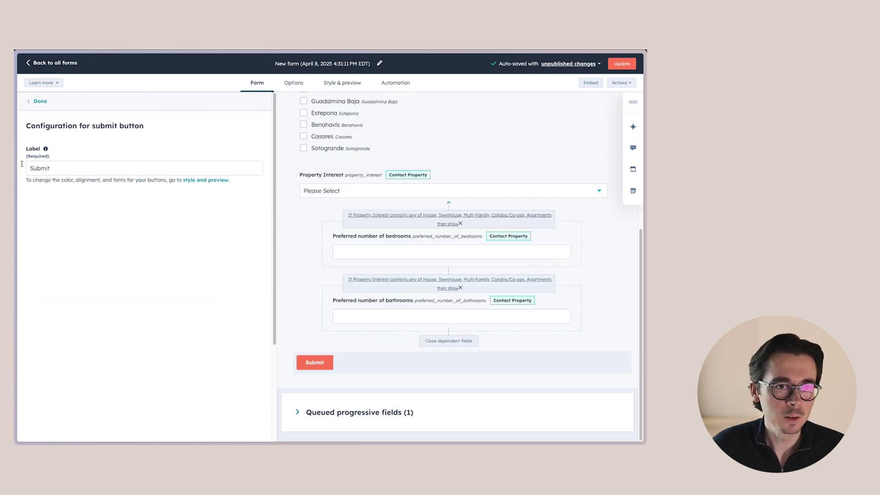
left_click(59, 170)
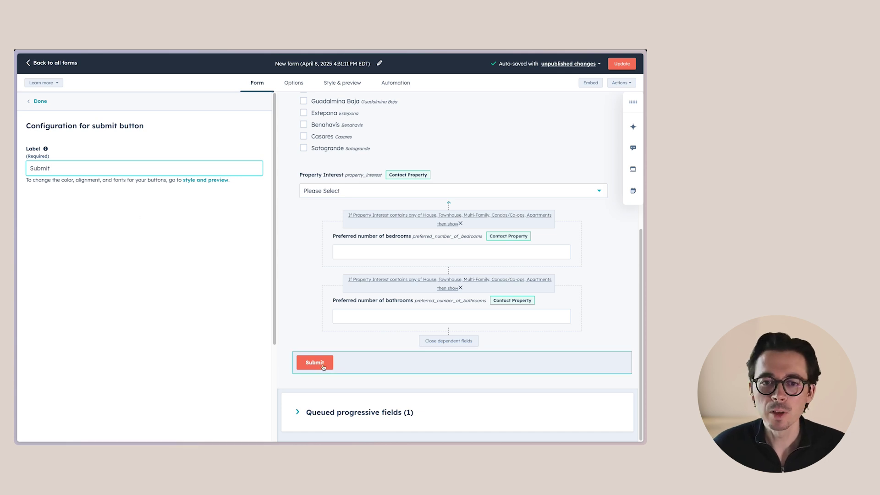
double_click(57, 168)
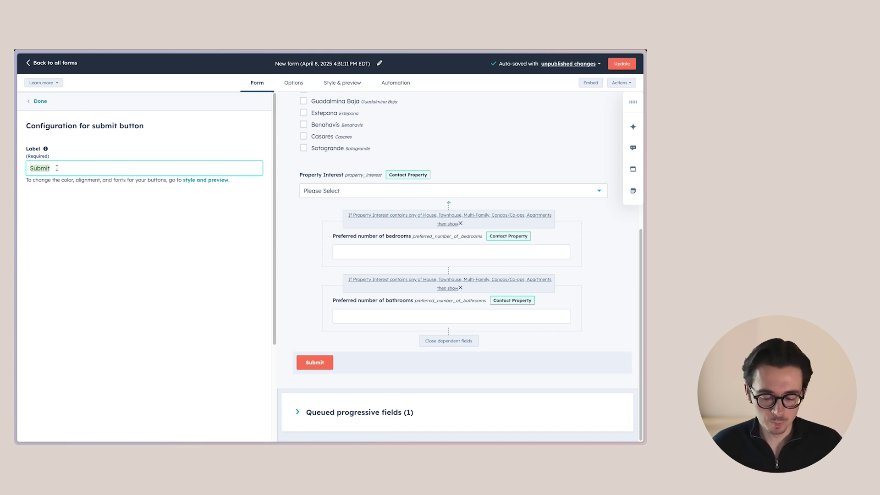
type("Get the")
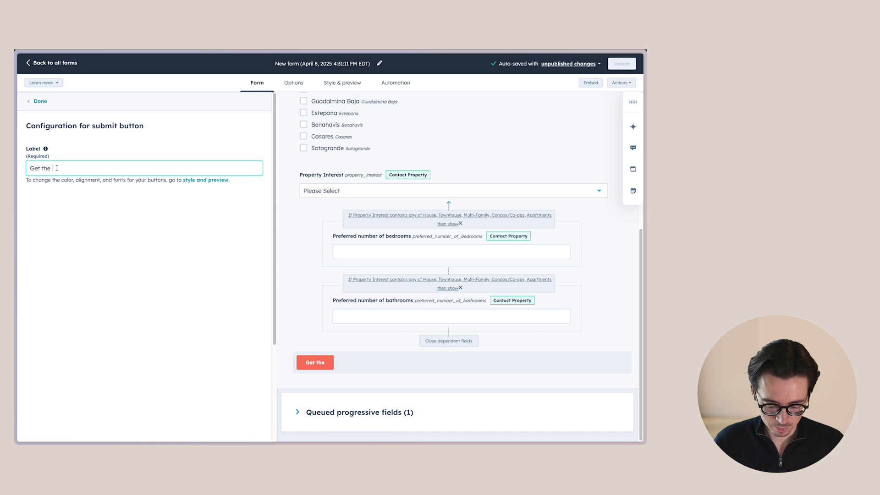
type(" conversation started")
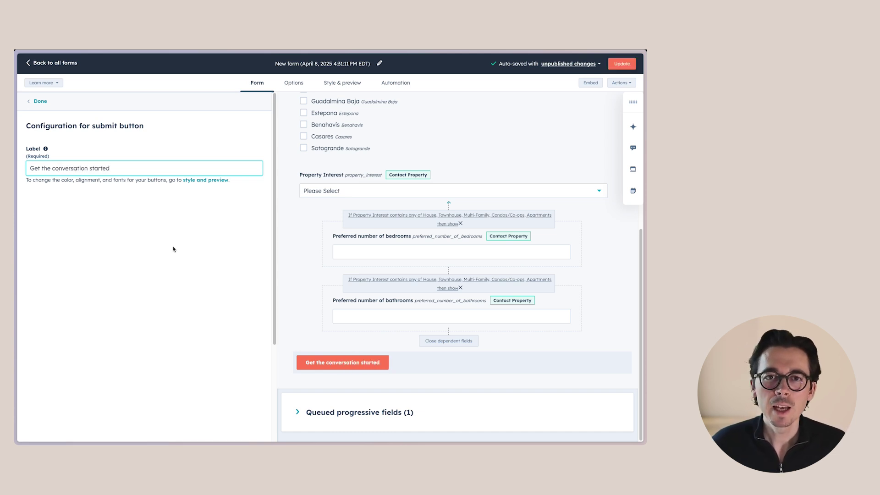
Step: Search for the Country/Region property and add it above the submit button
left_click(293, 83)
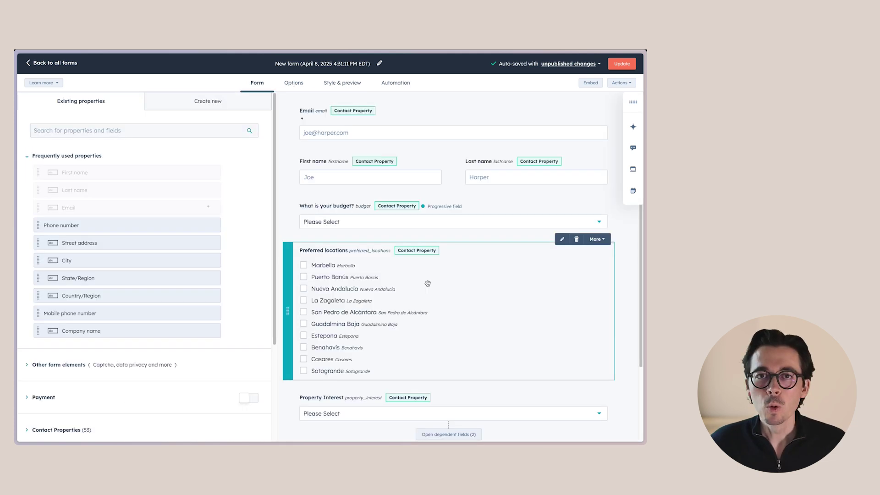
scroll(426, 284, "down", 2)
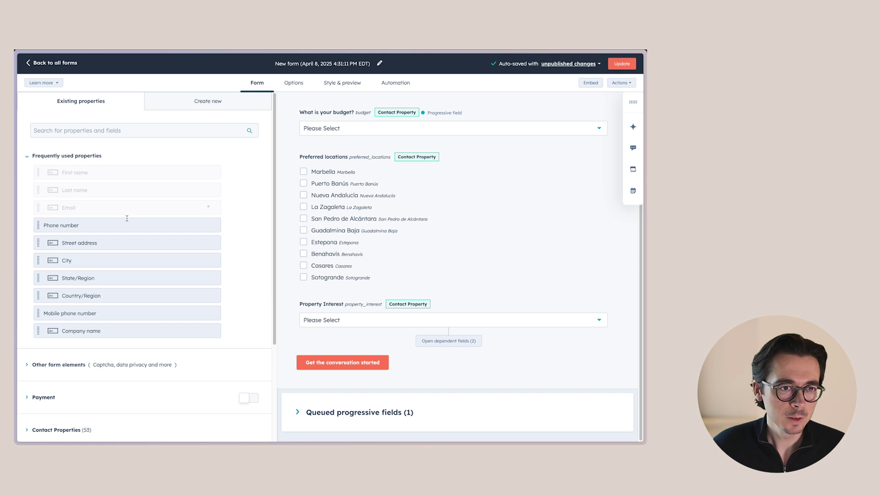
left_click(82, 130)
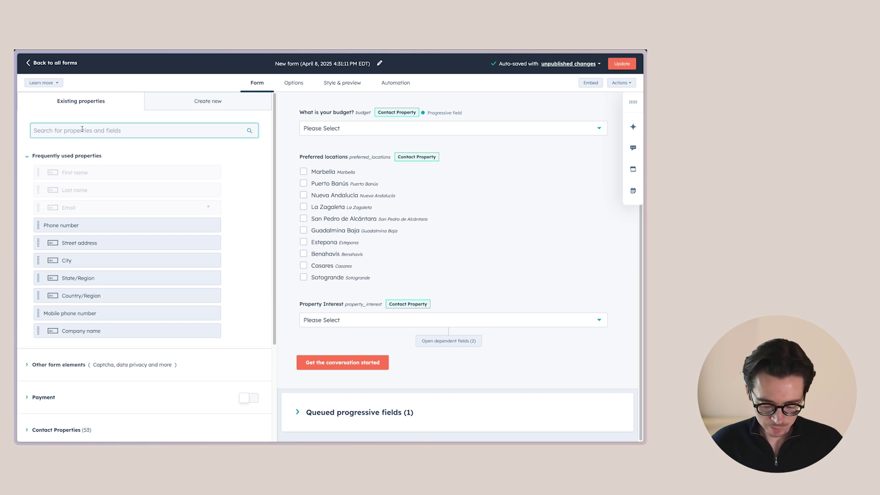
type("country")
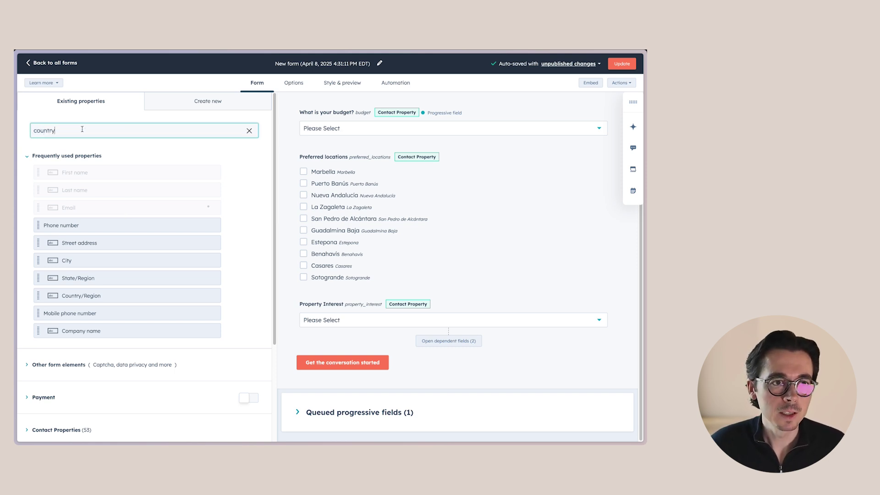
left_click_drag(45, 185, 419, 362)
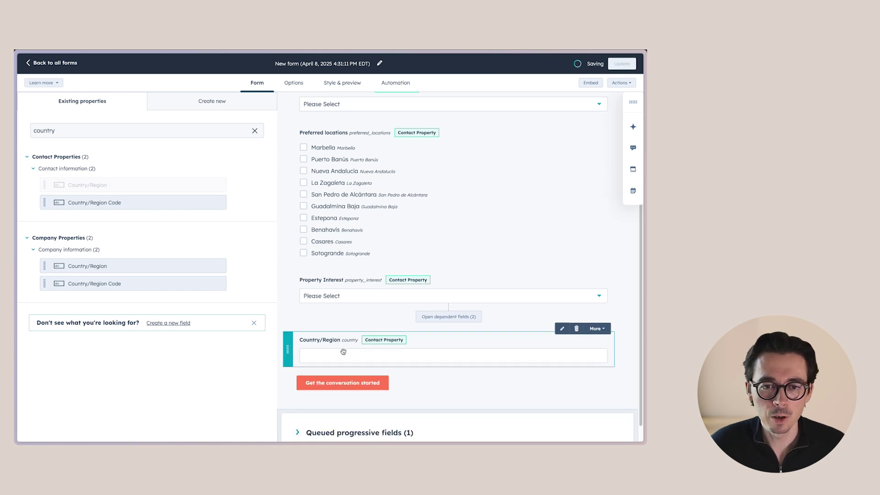
Step: Make the Country/Region field hidden and start entering its default value
left_click(343, 351)
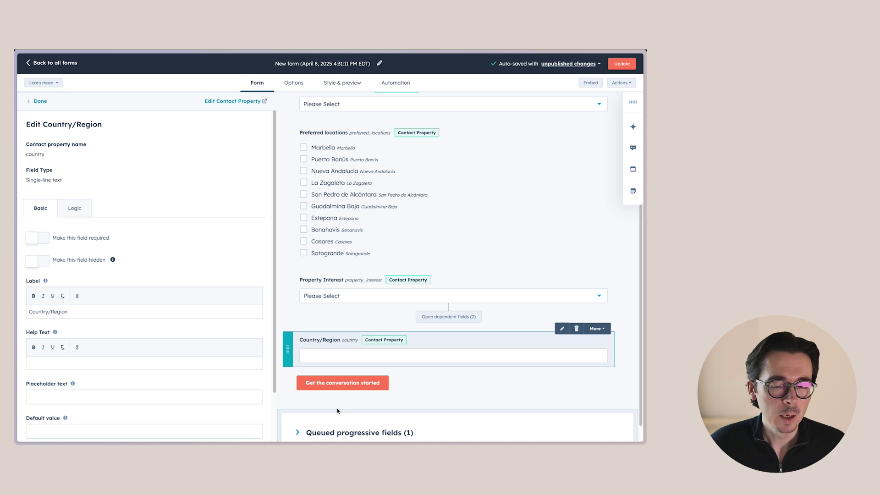
scroll(153, 374, "down", 2)
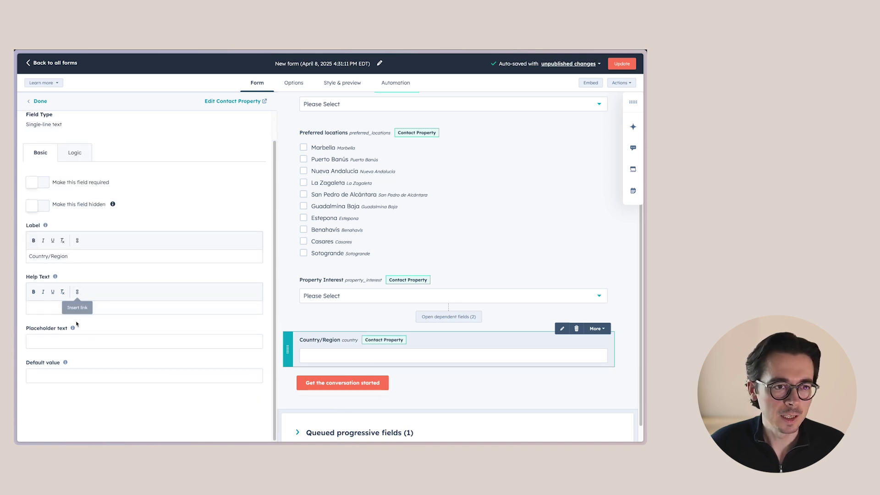
scroll(81, 321, "up", 1)
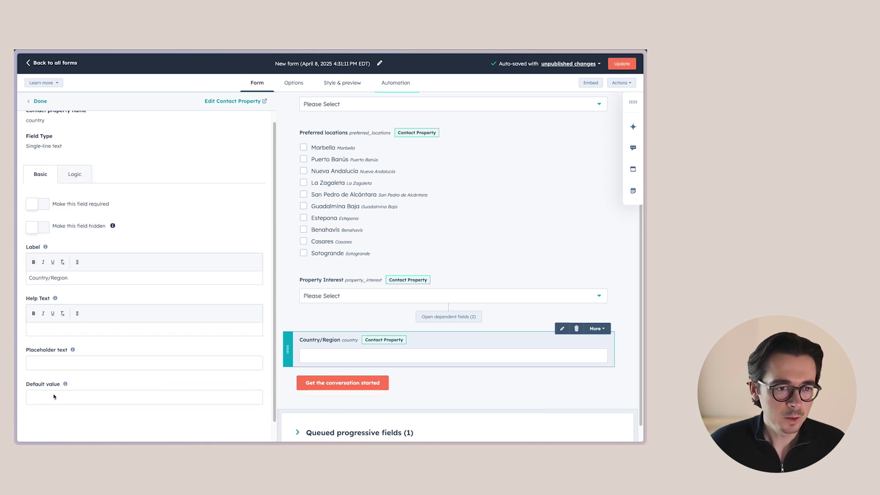
scroll(135, 307, "up", 2)
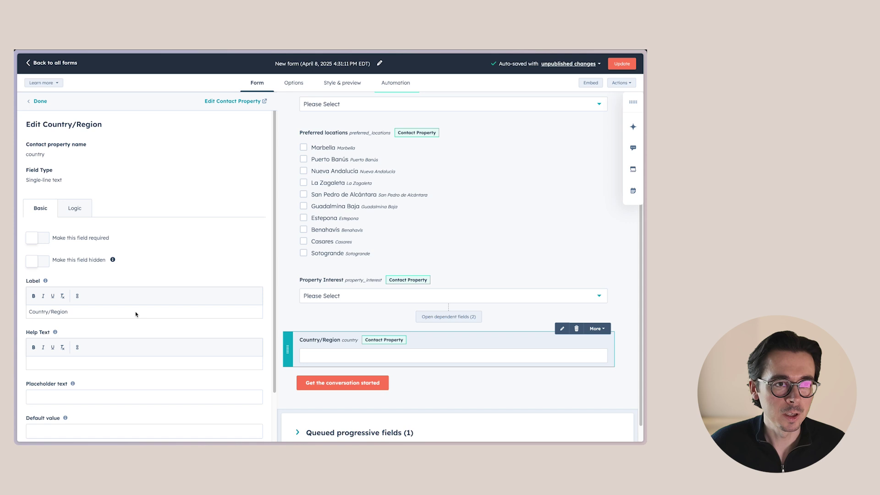
left_click(42, 261)
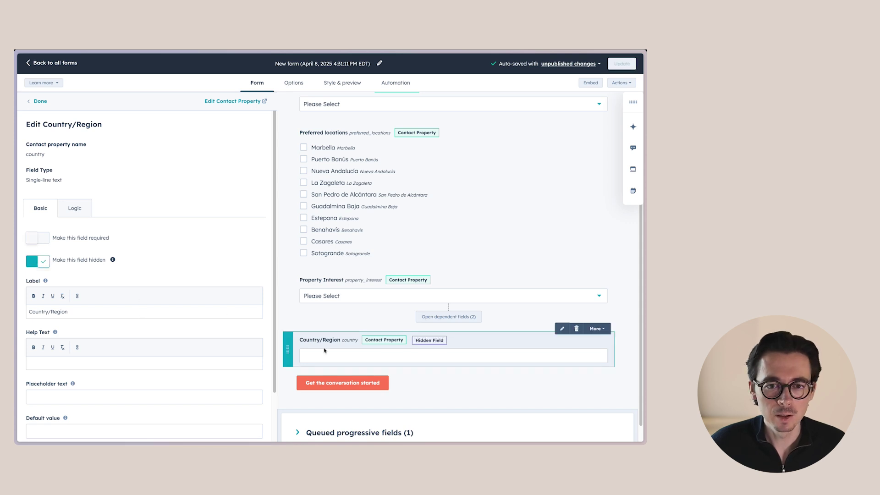
scroll(74, 383, "down", 3)
left_click(145, 376)
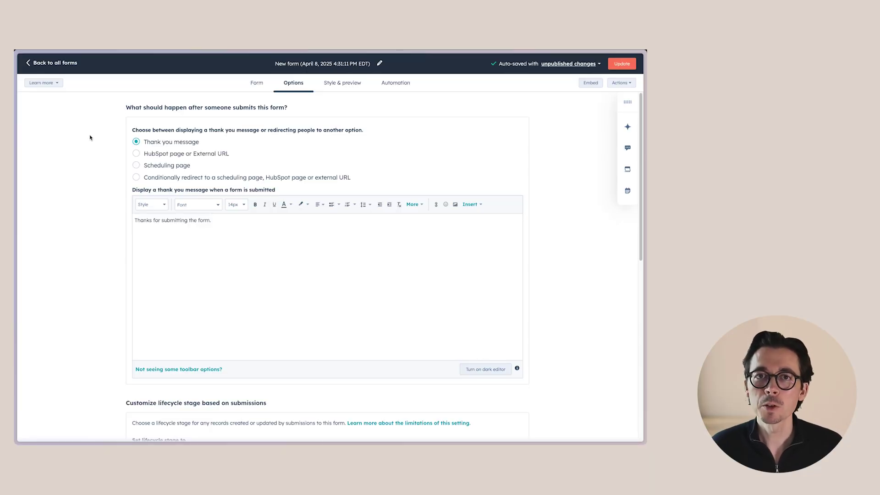
Step: Set the after-submission redirect to a HubSpot page, choosing the QR contact page
left_click_drag(205, 220, 132, 220)
left_click(174, 220)
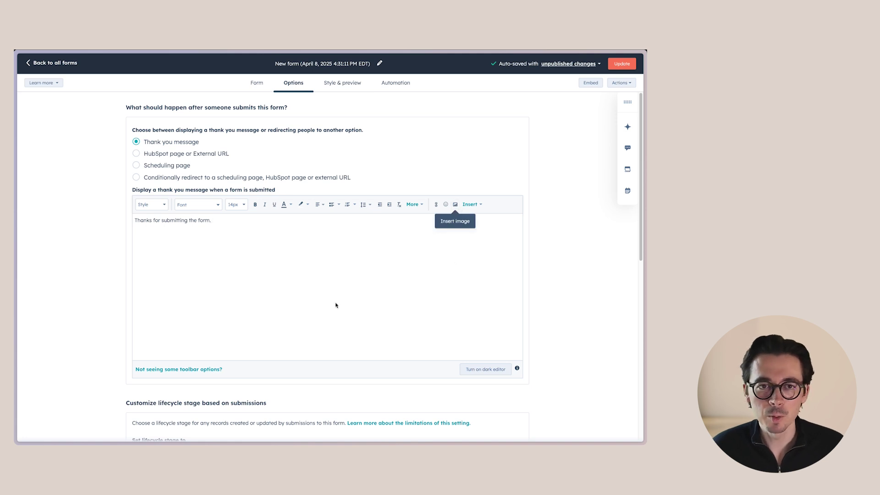
left_click(151, 157)
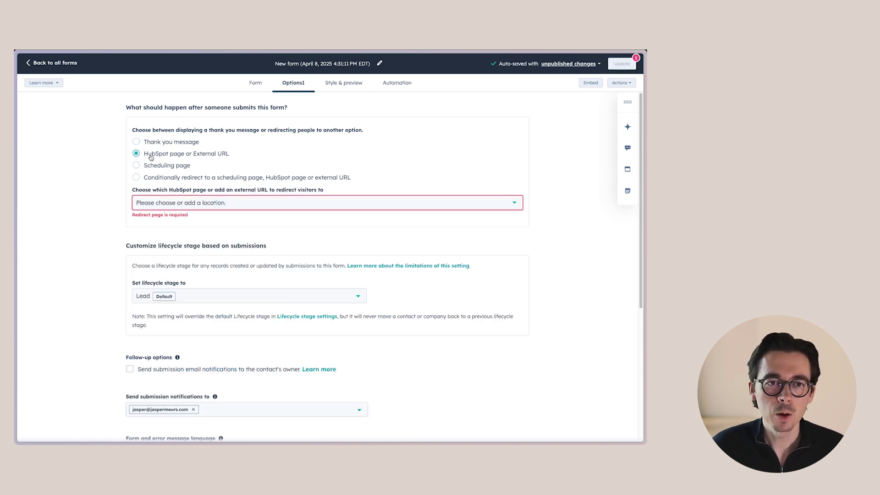
left_click(209, 205)
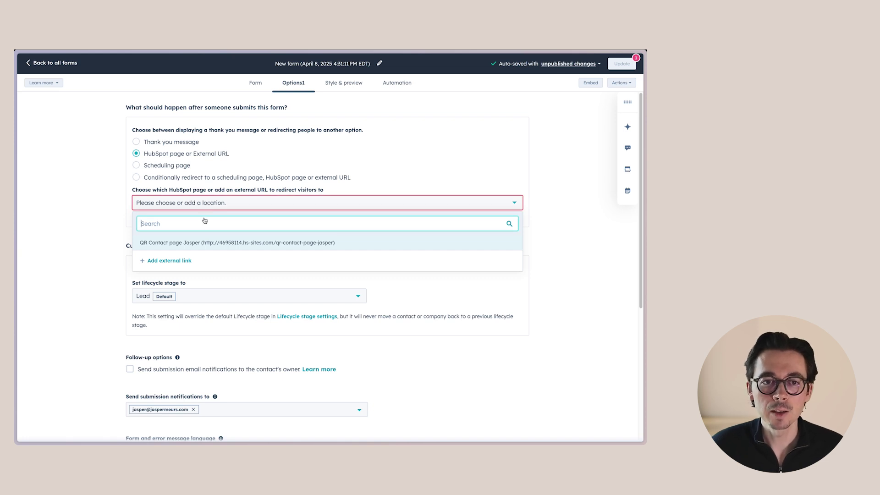
left_click(187, 244)
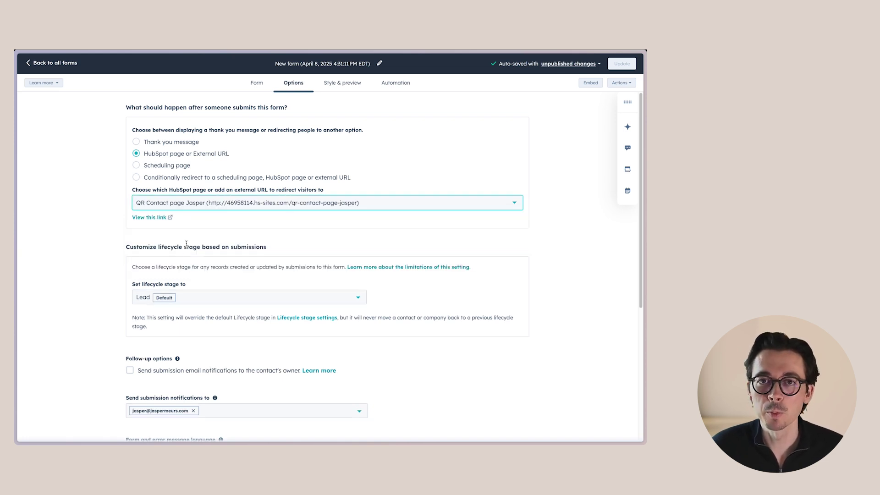
Step: Switch the redirect to the meeting scheduling page instead
left_click(152, 165)
left_click(200, 206)
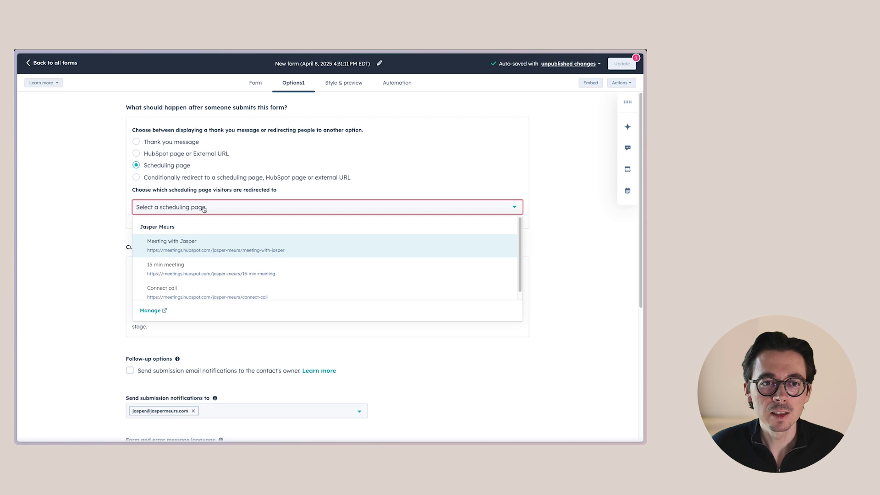
left_click(197, 240)
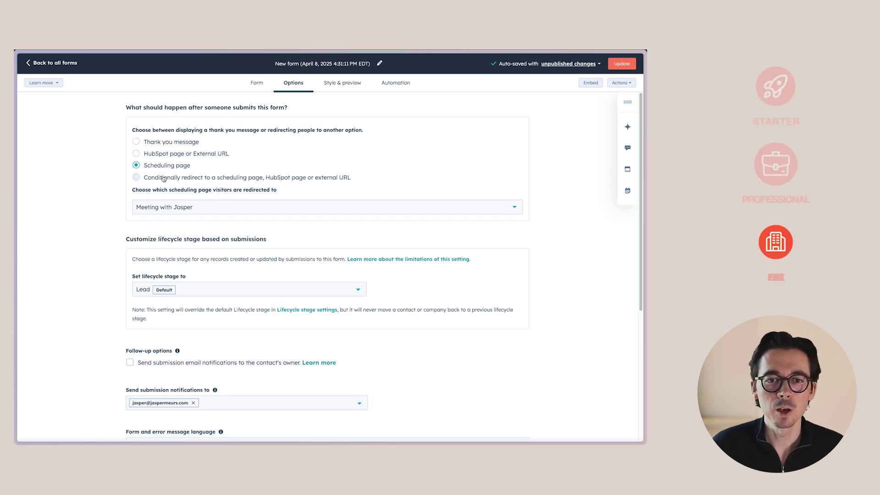
Step: Conditionally redirect budgets More than € 1.000.000 to the meeting scheduling page
left_click(164, 178)
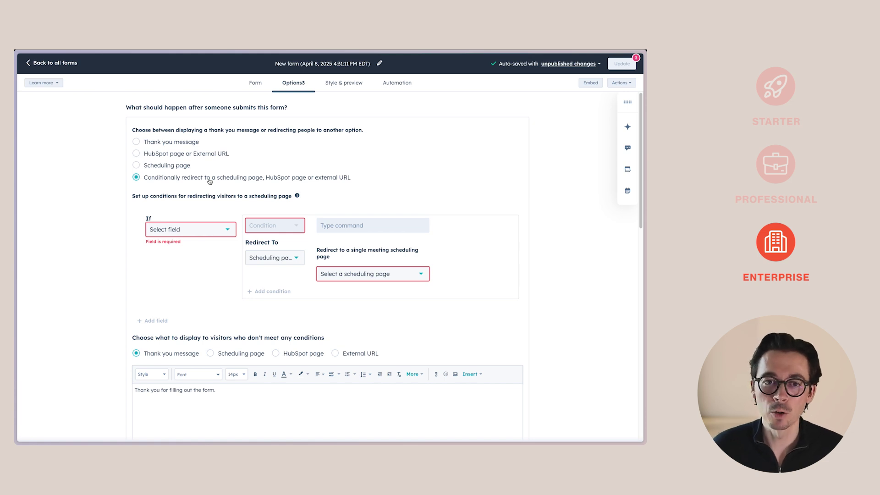
left_click(196, 229)
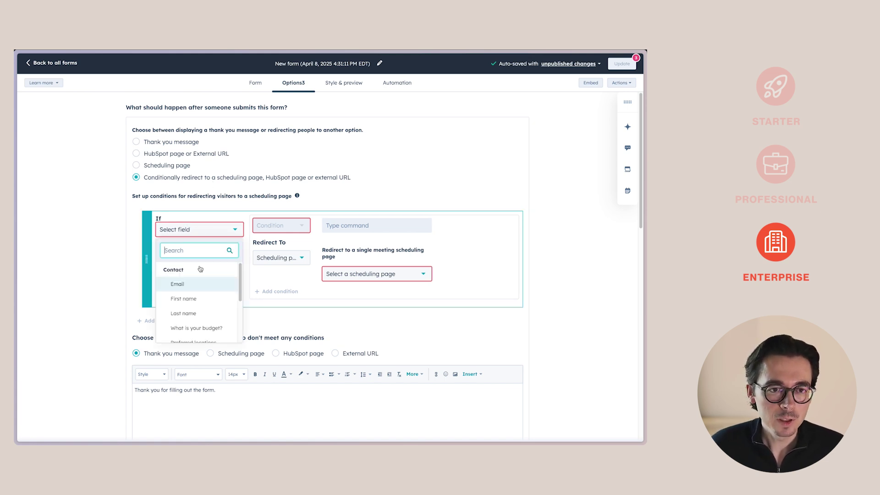
type("budget")
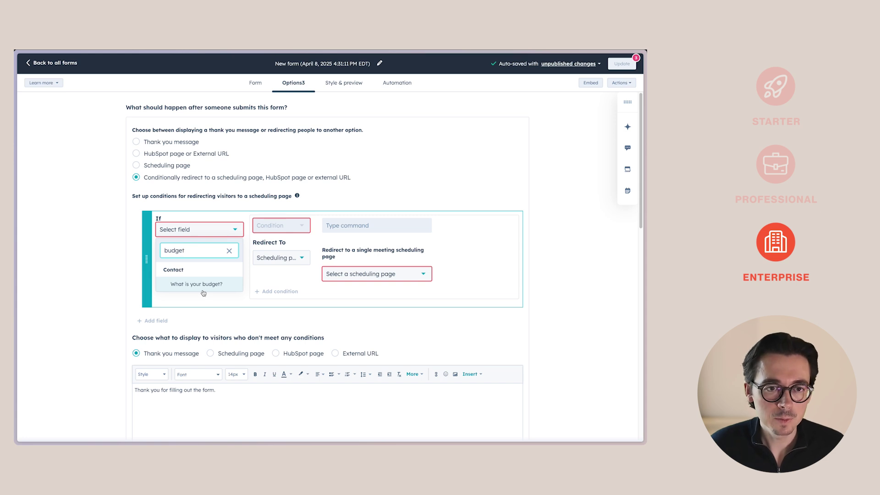
left_click(203, 285)
left_click(281, 225)
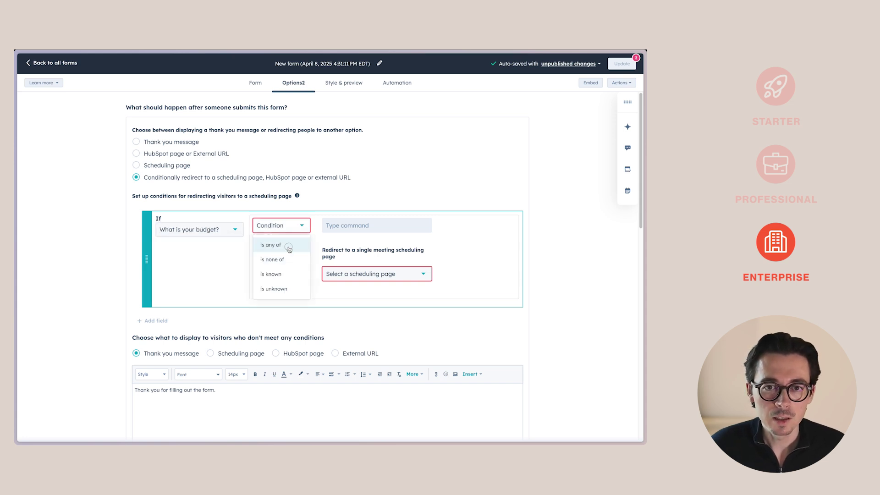
left_click(274, 245)
left_click(354, 225)
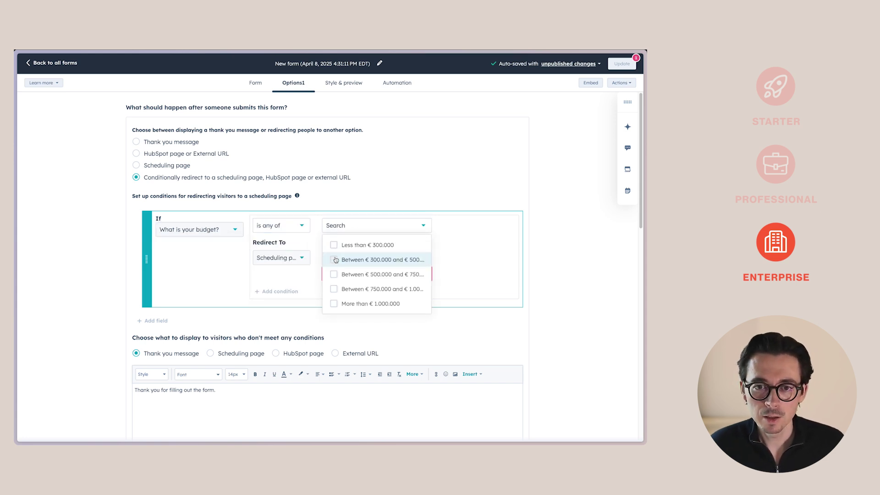
left_click(333, 303)
left_click(228, 262)
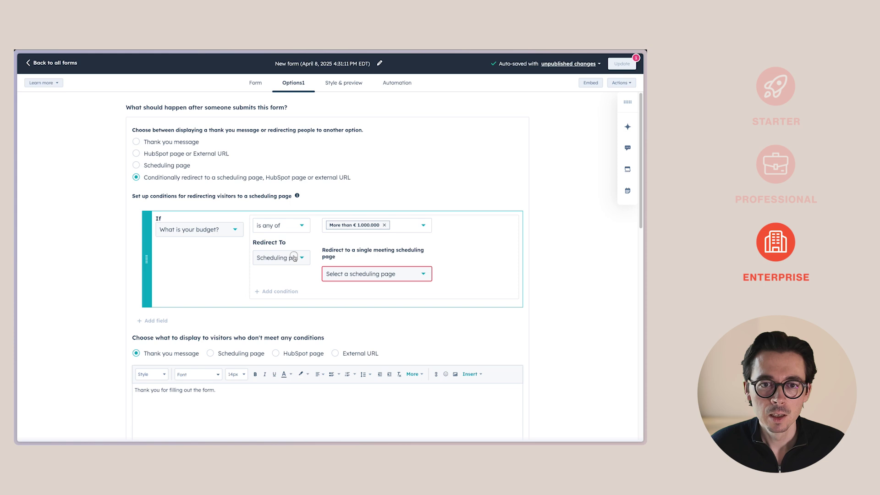
left_click(293, 258)
left_click(281, 274)
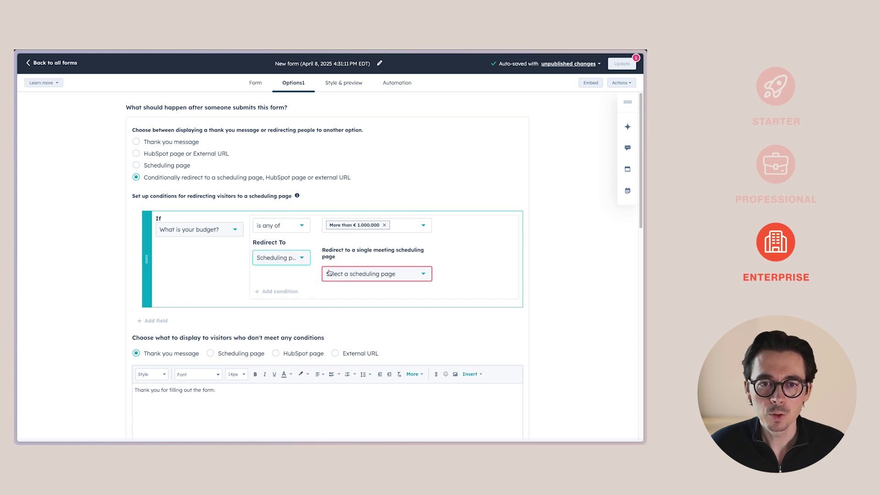
left_click(379, 278)
left_click(374, 307)
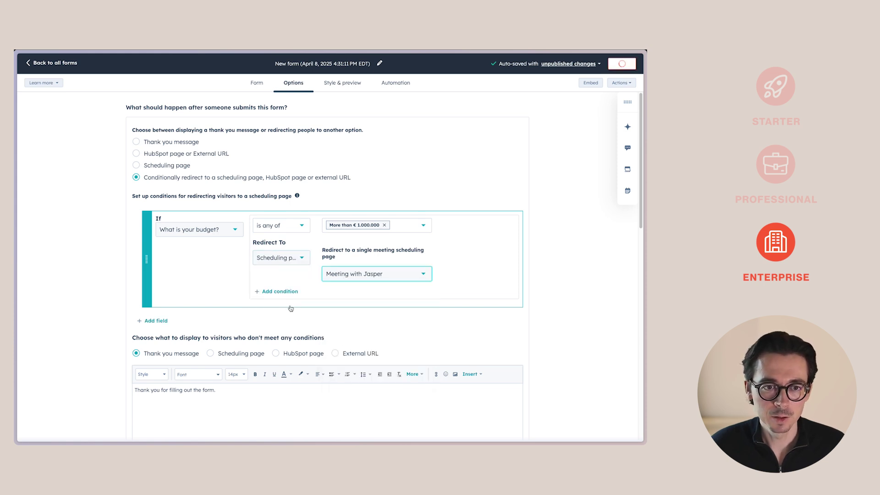
left_click(153, 320)
left_click(197, 332)
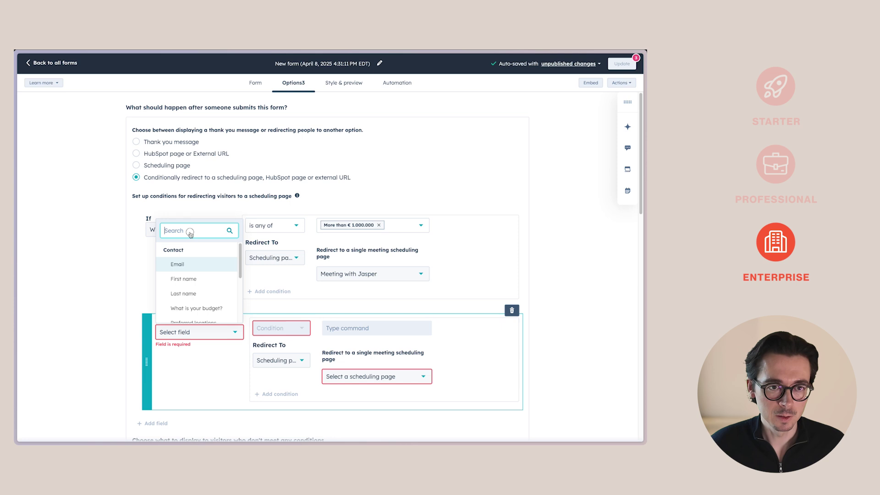
type("budg")
left_click(195, 300)
left_click(270, 346)
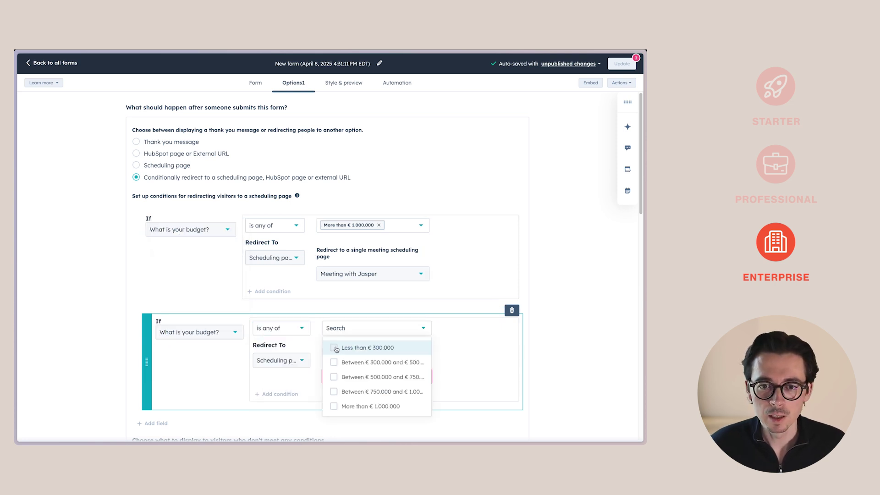
left_click(336, 348)
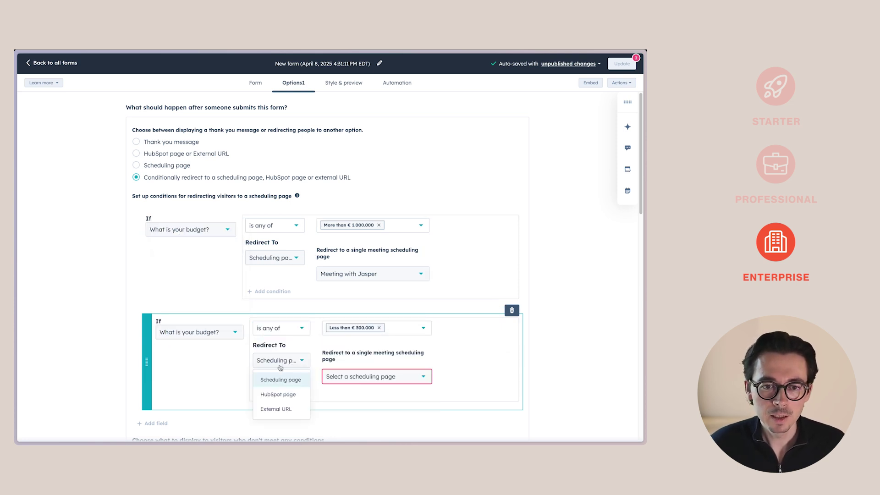
left_click(276, 408)
left_click(349, 357)
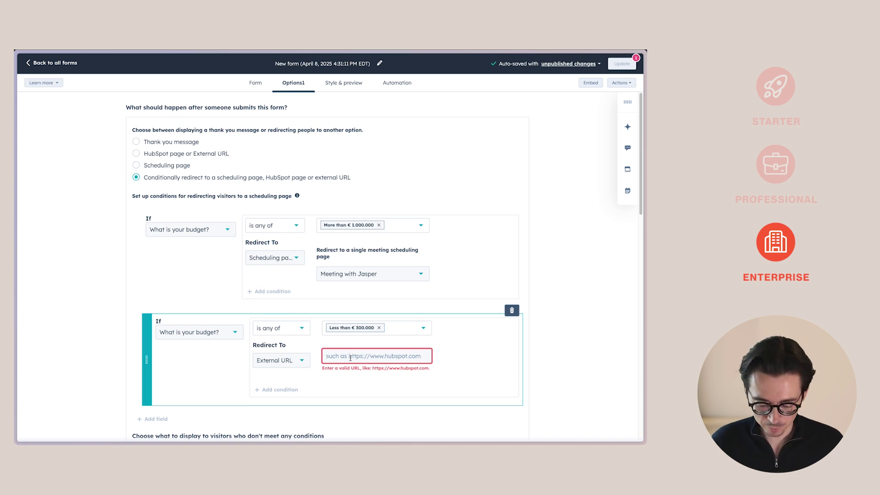
type("https://rea")
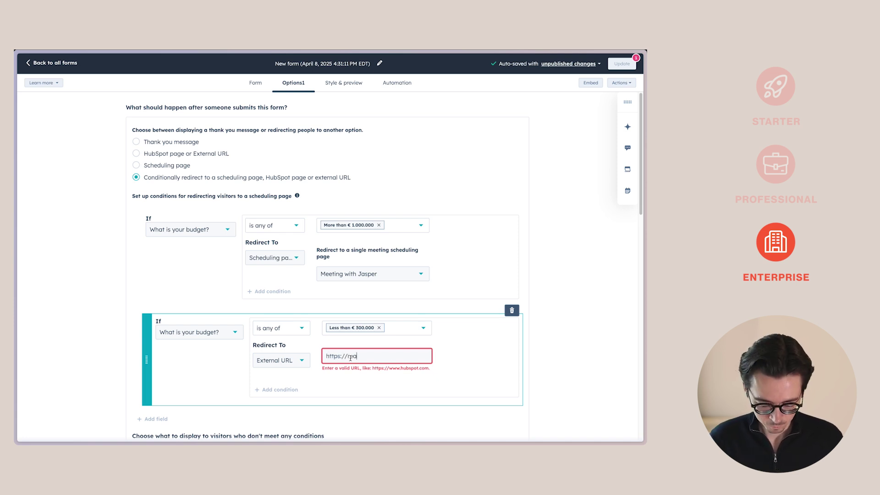
type("lestate.com/thank-you")
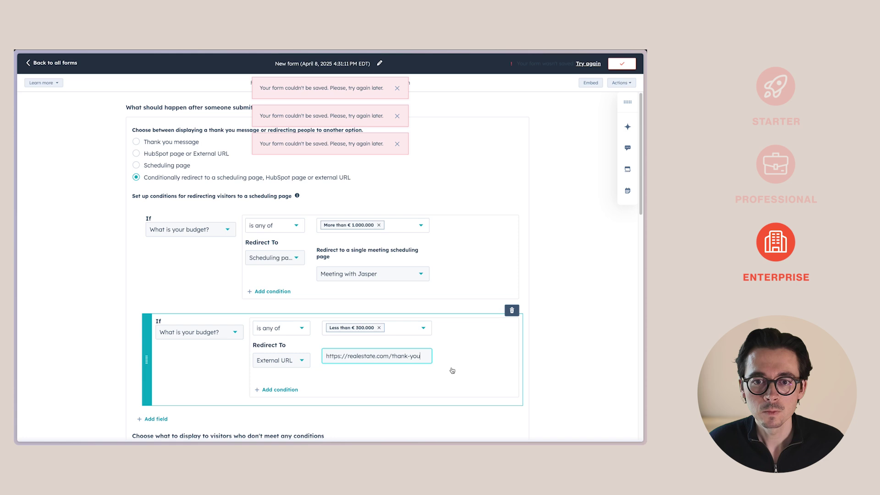
left_click(556, 180)
scroll(206, 309, "down", 2)
scroll(207, 309, "down", 1)
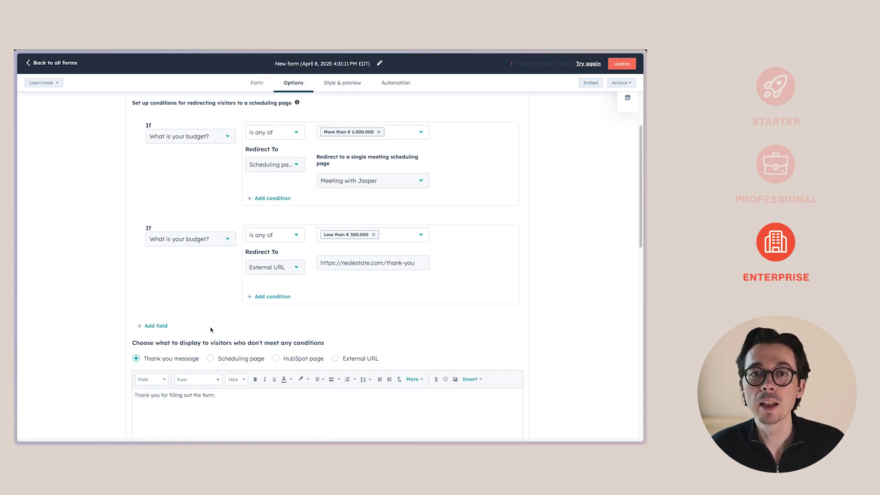
scroll(212, 329, "down", 3)
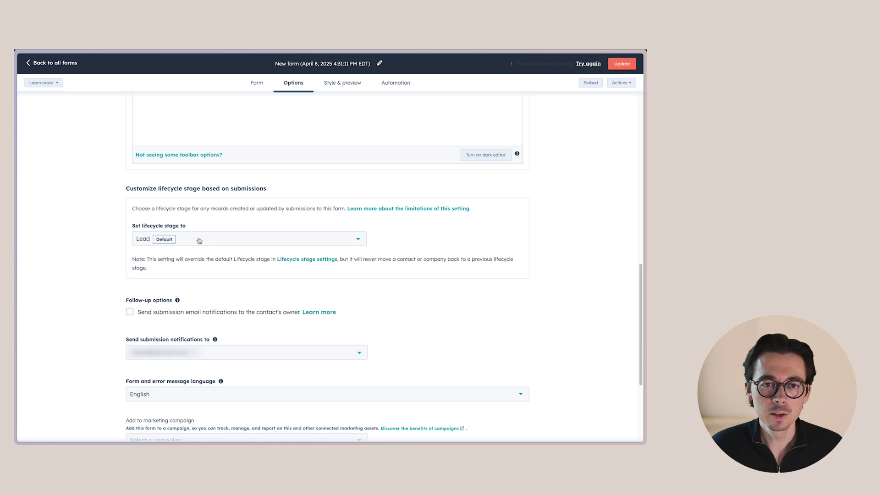
Step: Set the lifecycle stage for contacts who submit the form to Marketing Qualified Lead
left_click(198, 240)
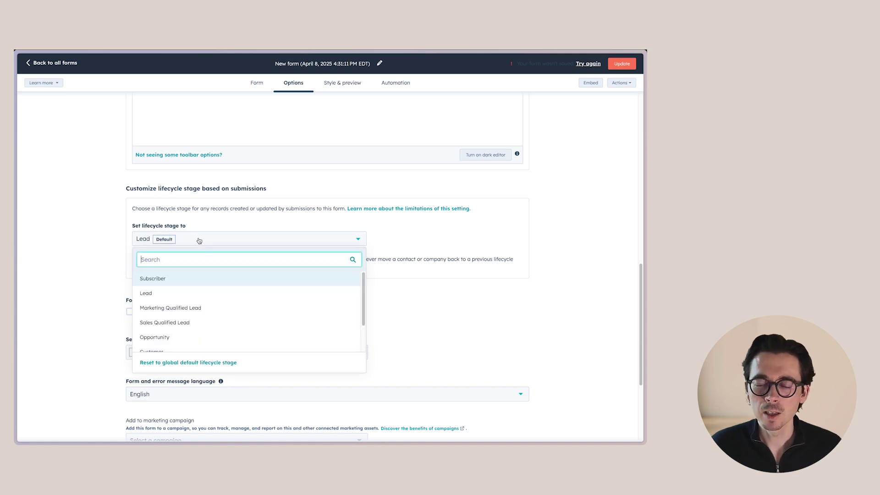
left_click(174, 308)
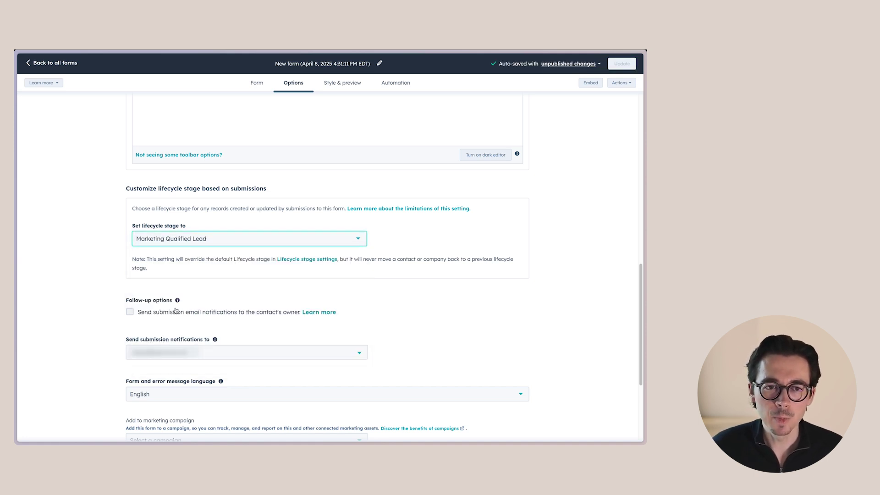
left_click(107, 280)
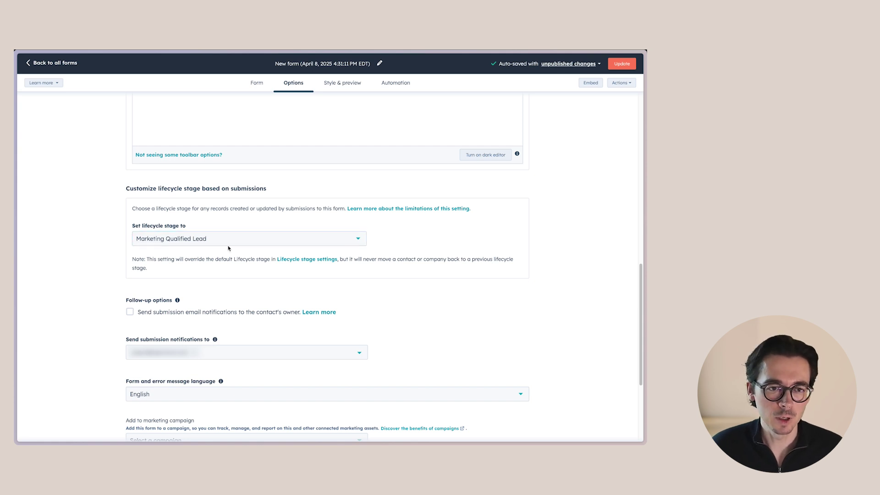
scroll(137, 282, "down", 1)
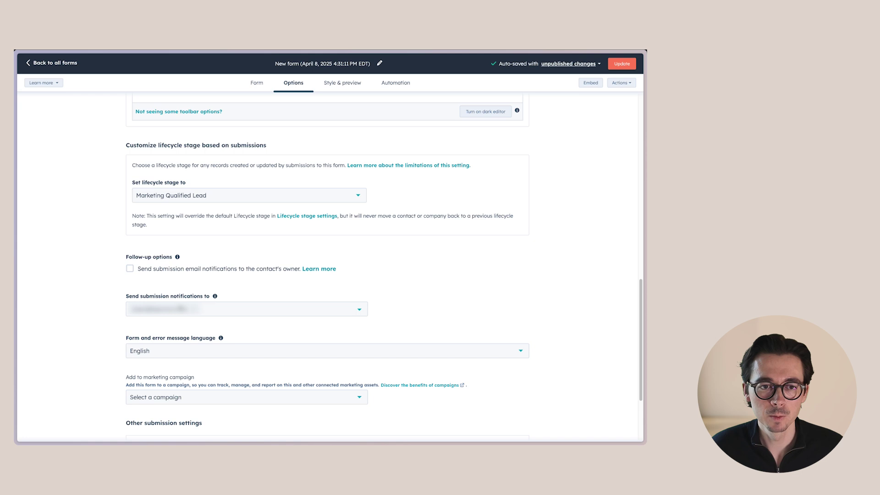
Step: Browse the campaign list under Other submission settings, then view the Style & preview themes
scroll(187, 258, "down", 3)
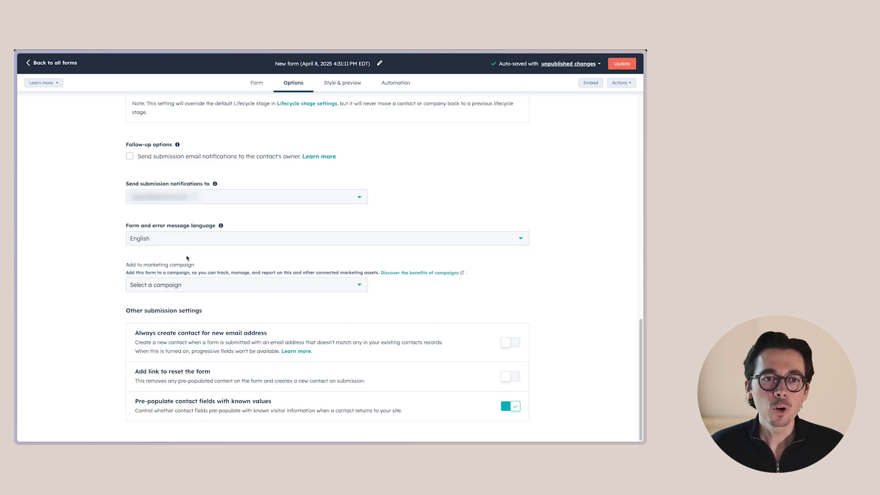
left_click(180, 288)
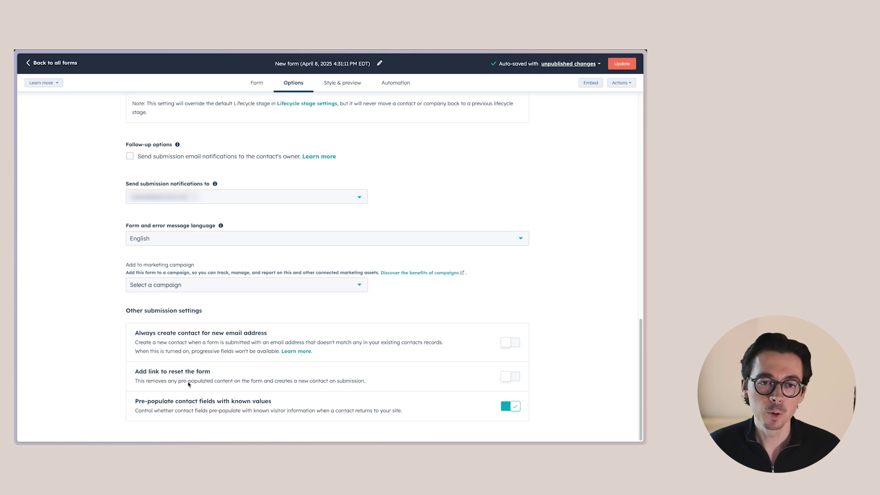
scroll(403, 177, "up", 4)
left_click(345, 83)
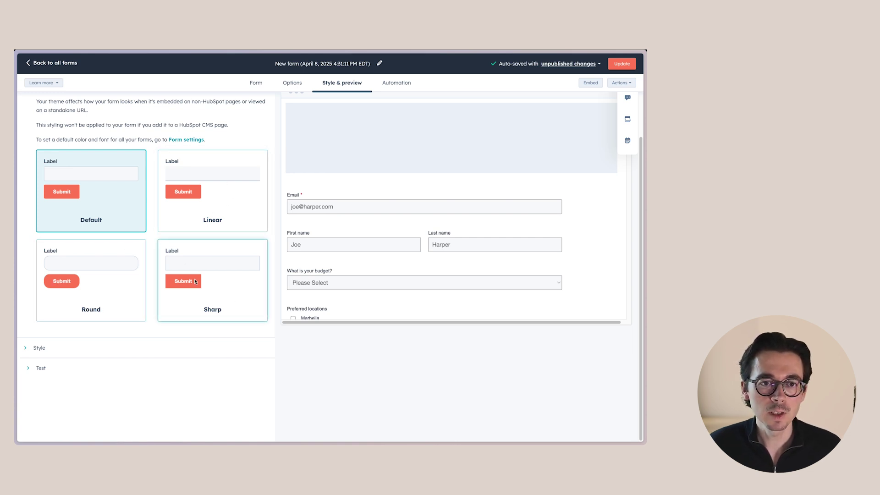
Step: Try the Sharp and Round themes, settle on Linear, and review the detailed Style settings
left_click(213, 311)
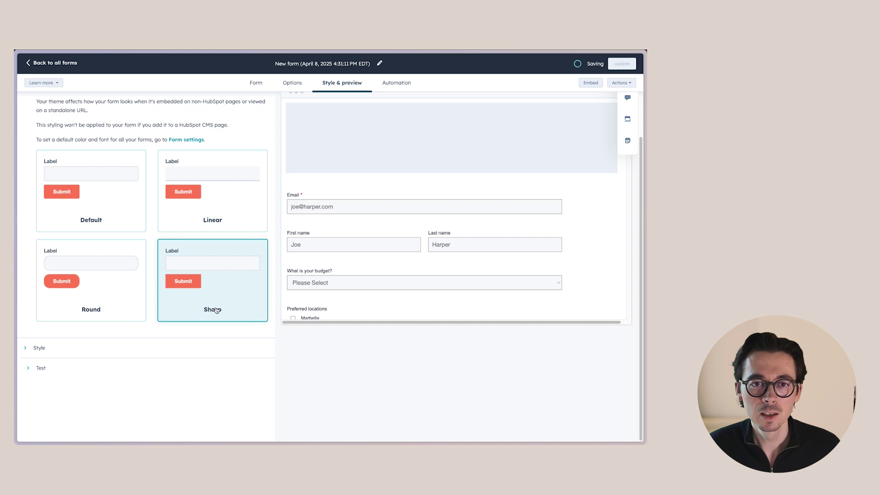
left_click(87, 311)
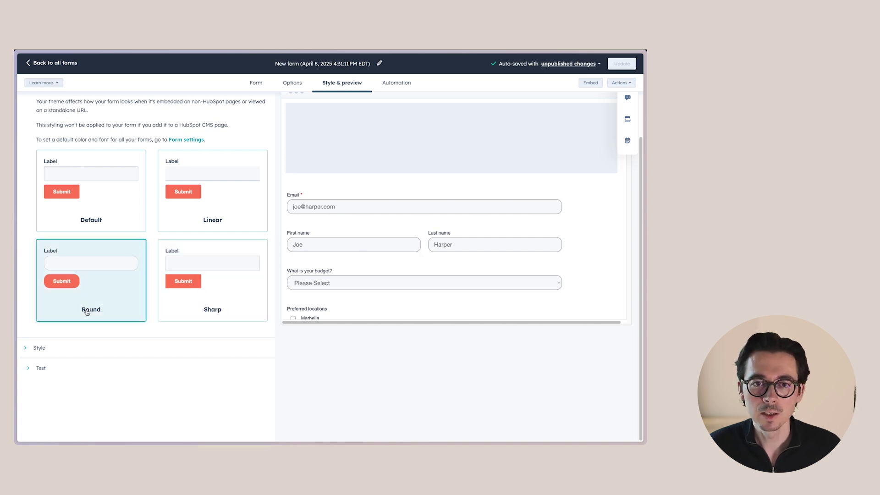
left_click(217, 225)
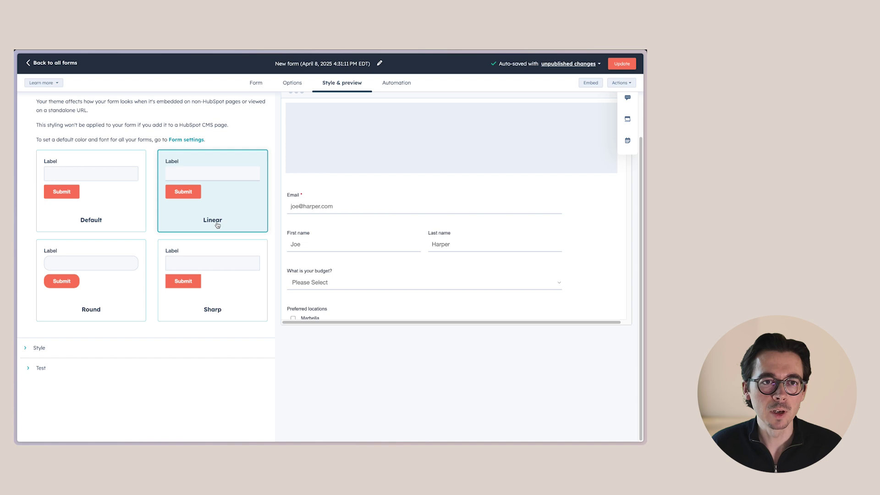
left_click(39, 347)
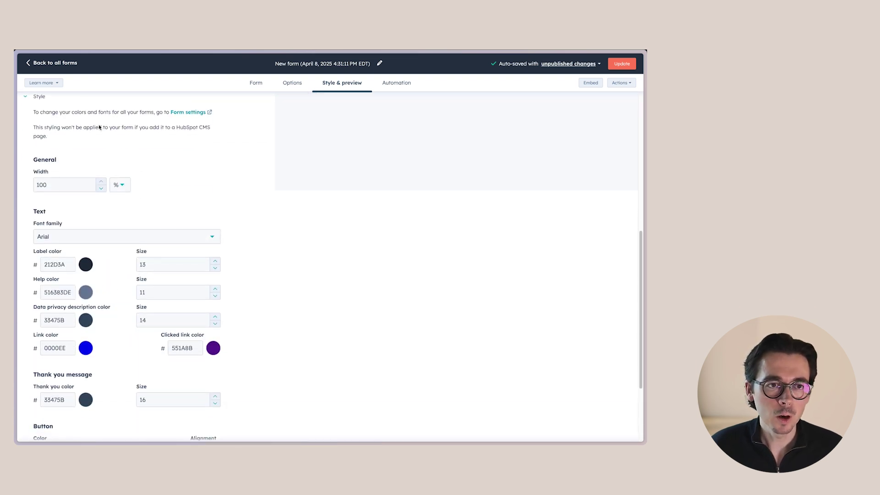
scroll(175, 222, "down", 2)
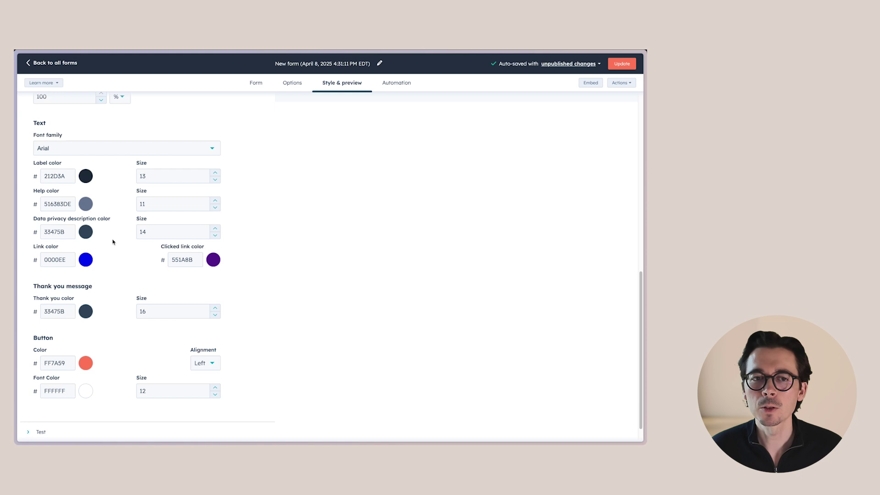
scroll(136, 215, "down", 1)
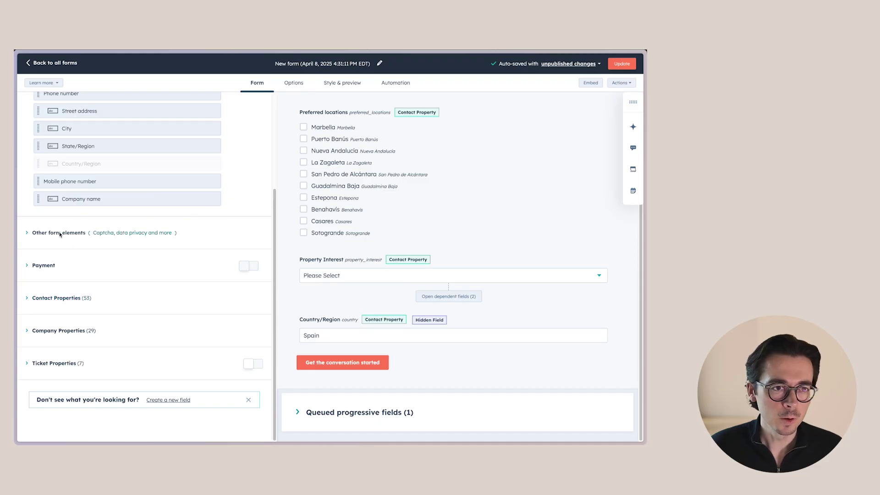
Step: Choose Legitimate interest under Other form elements' data privacy options and edit the privacy notice's consent
left_click(61, 234)
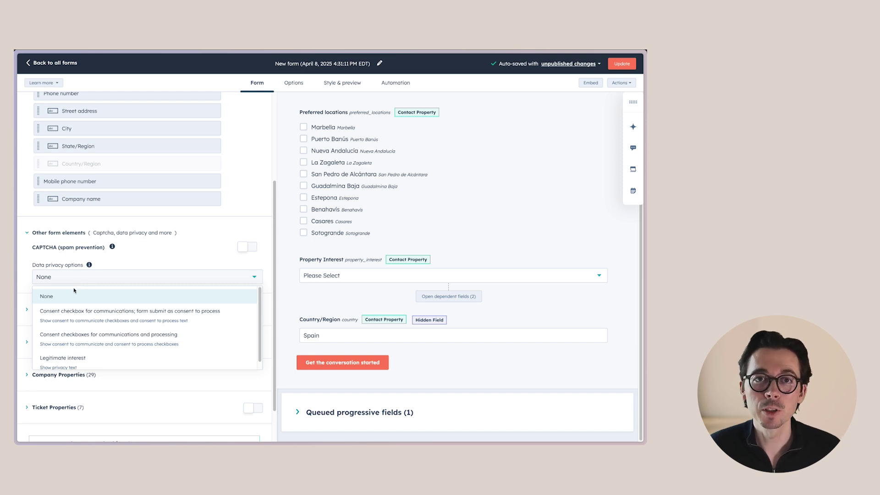
scroll(98, 360, "down", 1)
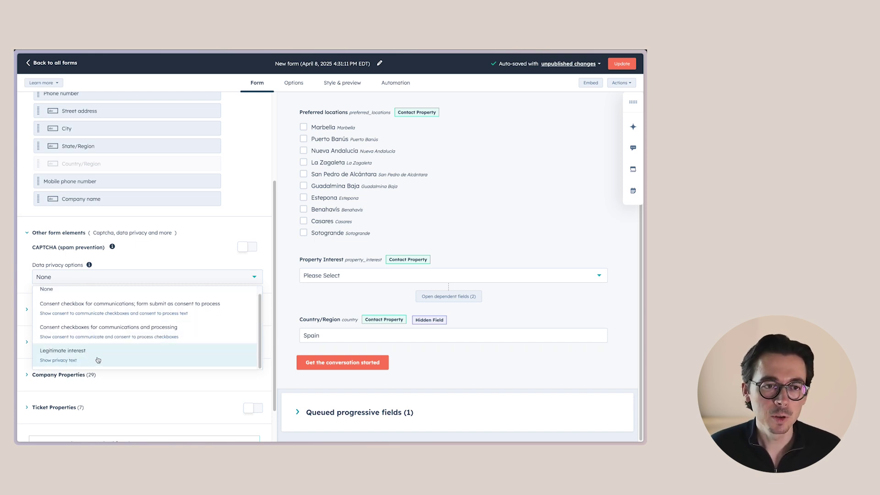
left_click(97, 361)
scroll(267, 320, "down", 1)
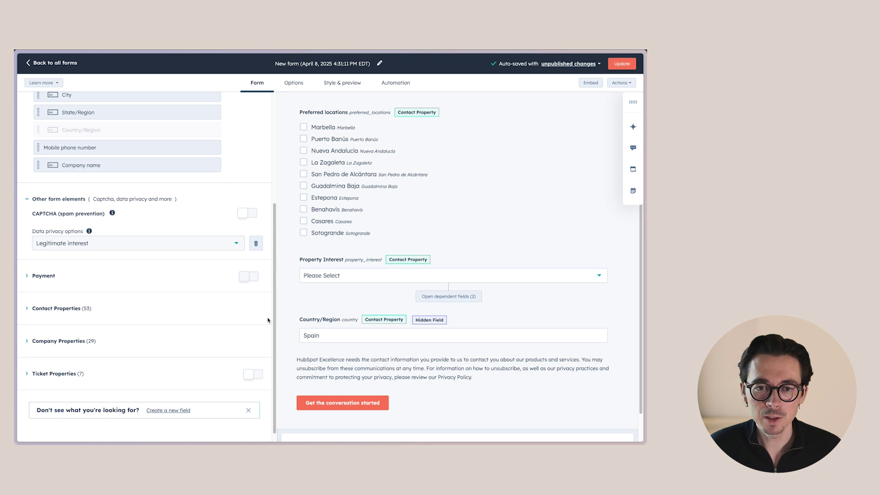
mouse_move(360, 367)
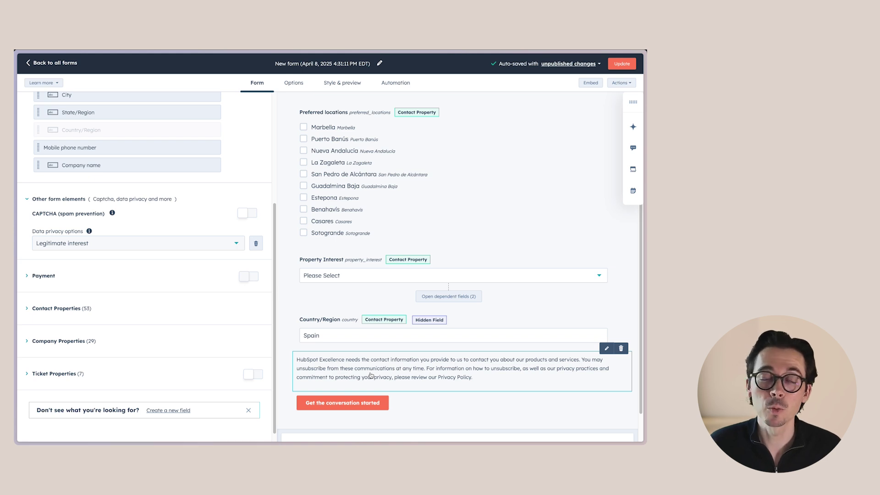
left_click(360, 367)
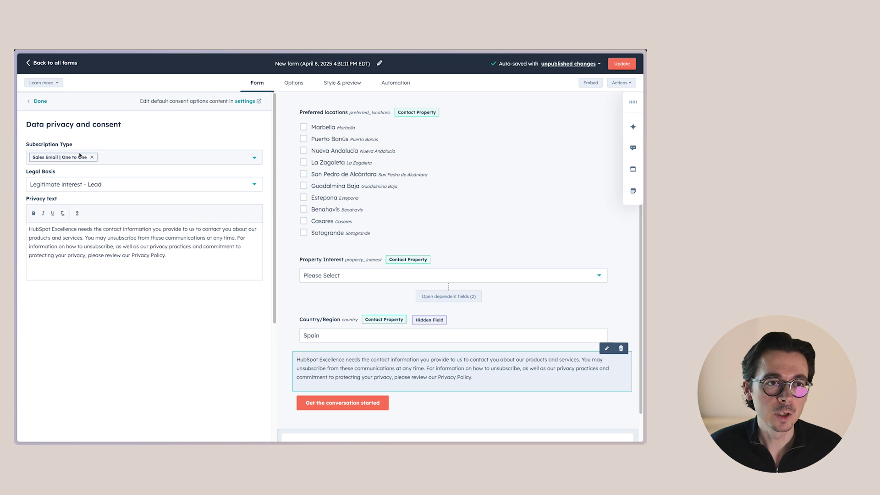
Step: Add Marketing Email to the subscription types and keep Legitimate interest - Lead as the legal basis
left_click(131, 156)
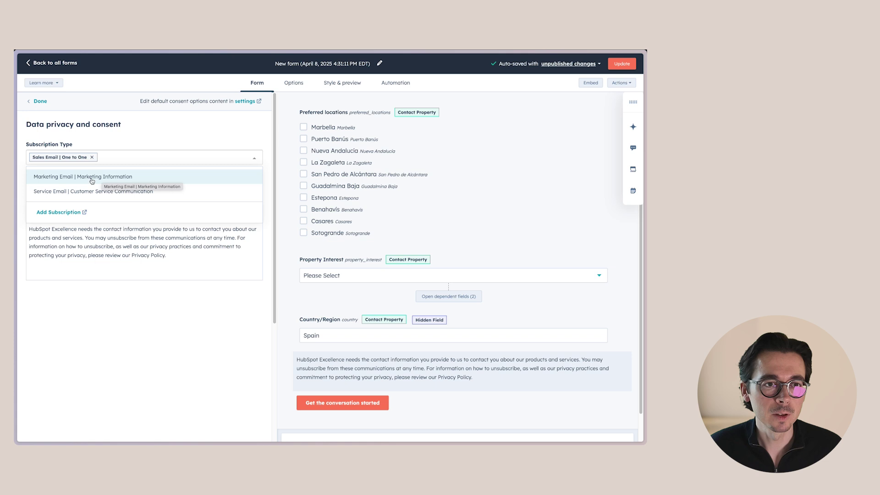
left_click(93, 178)
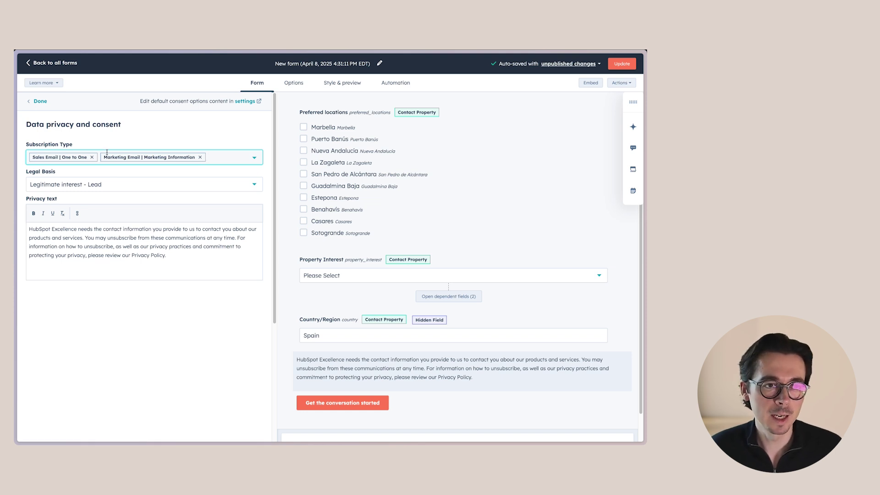
left_click(113, 190)
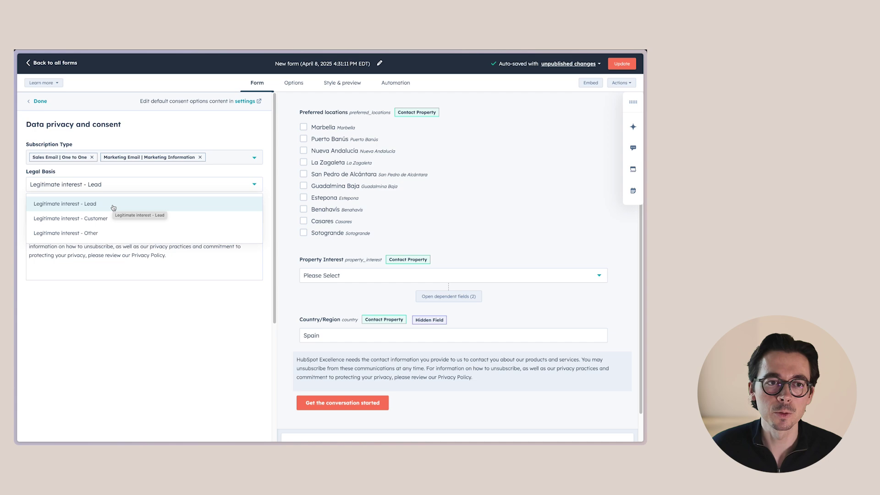
left_click(115, 314)
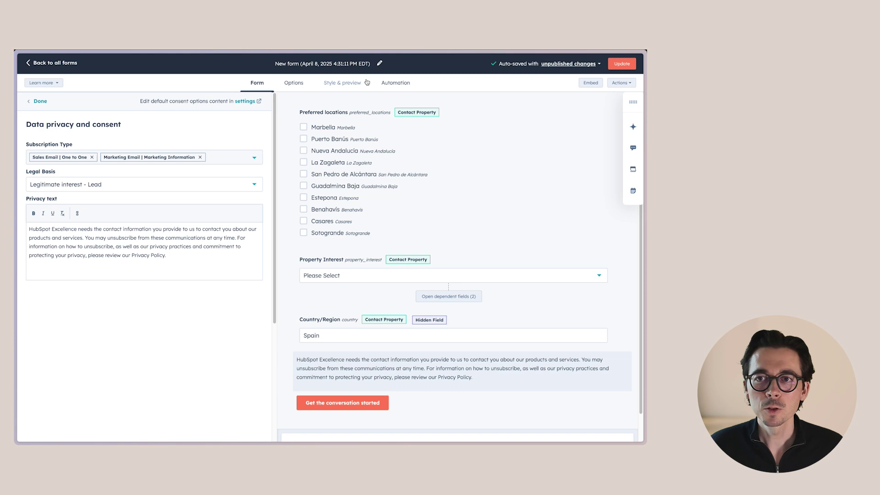
left_click(391, 83)
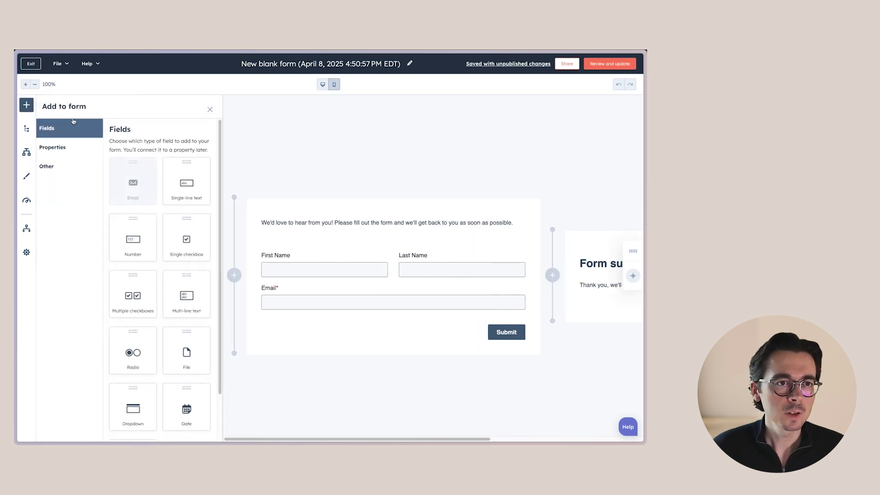
Step: Find the Budget contact property and place it below the Email field
left_click(64, 147)
left_click(189, 185)
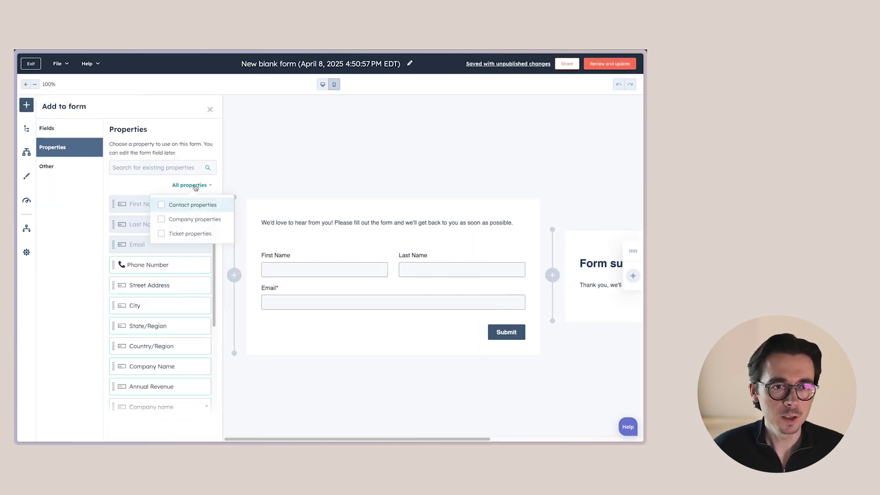
left_click(191, 202)
left_click(131, 163)
type("budget")
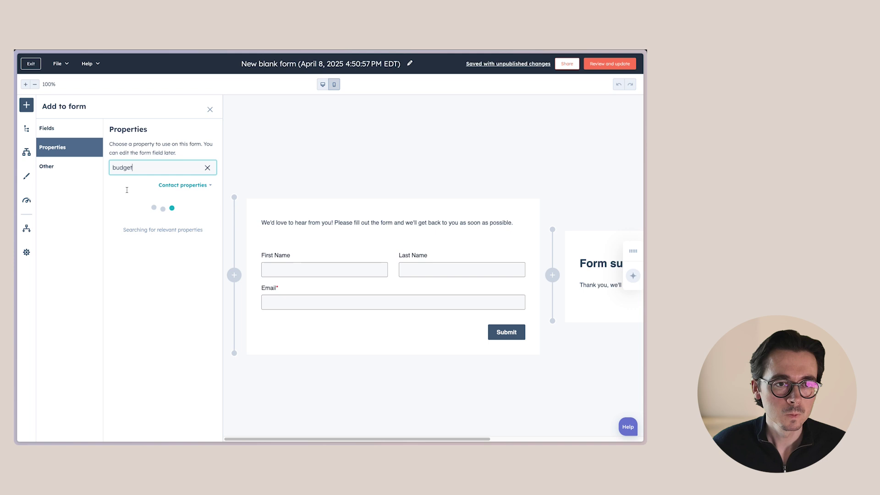
left_click_drag(138, 203, 368, 317)
Step: Review the Budget field's options, then start a new logic rule, Rule 1
scroll(110, 230, "down", 5)
scroll(111, 230, "up", 5)
left_click(86, 170)
left_click(178, 137)
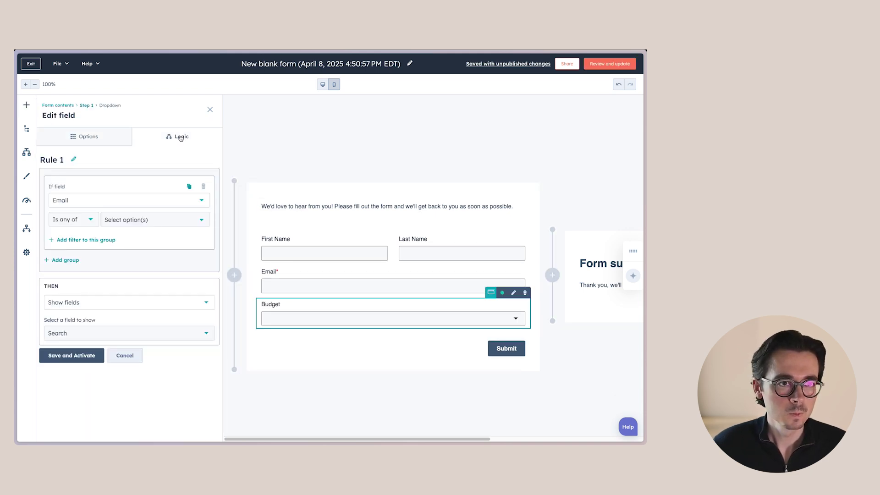
left_click(87, 136)
left_click(72, 106)
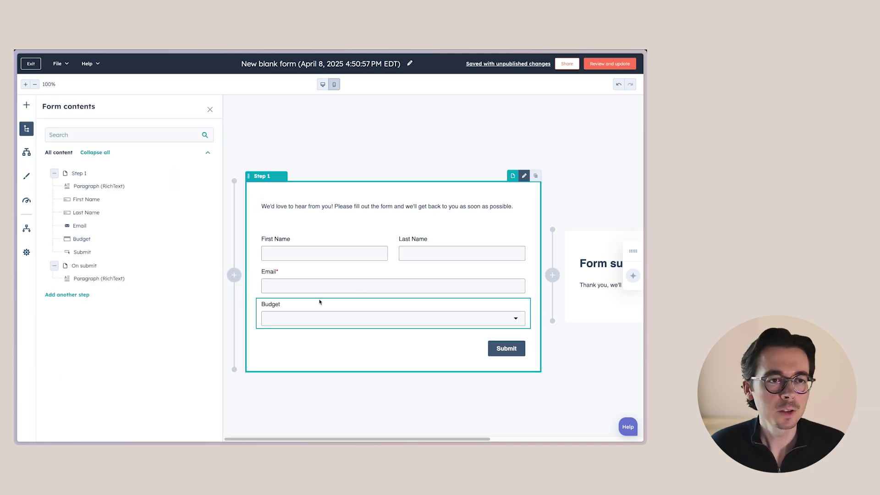
left_click(26, 152)
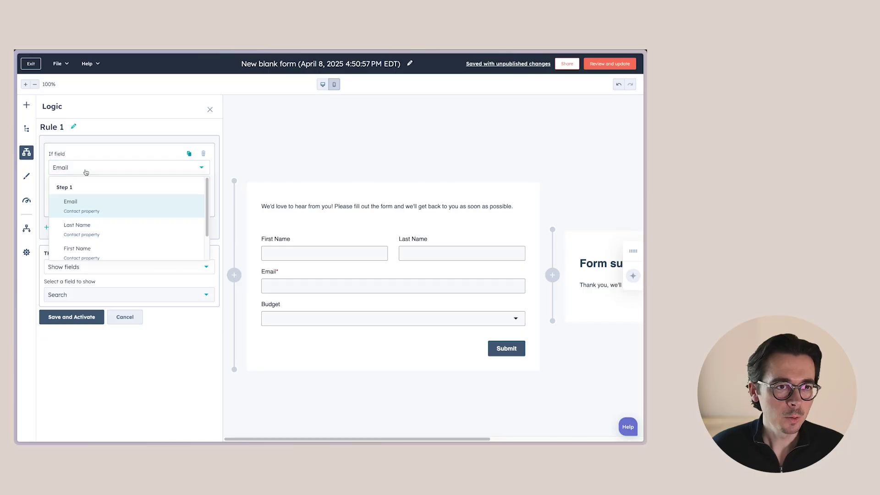
Step: Make Rule 1 trigger when Budget is any of More than € 1.000.000
scroll(198, 244, "down", 2)
left_click(118, 247)
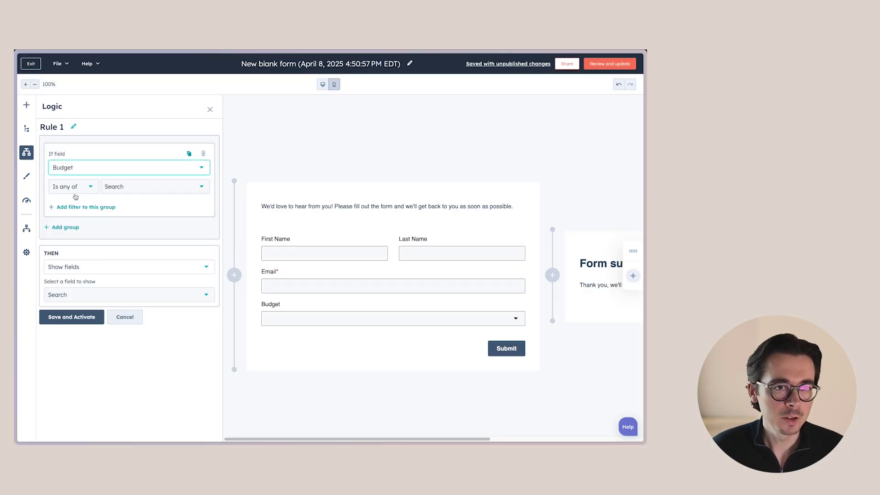
left_click(115, 187)
left_click(128, 262)
left_click(131, 367)
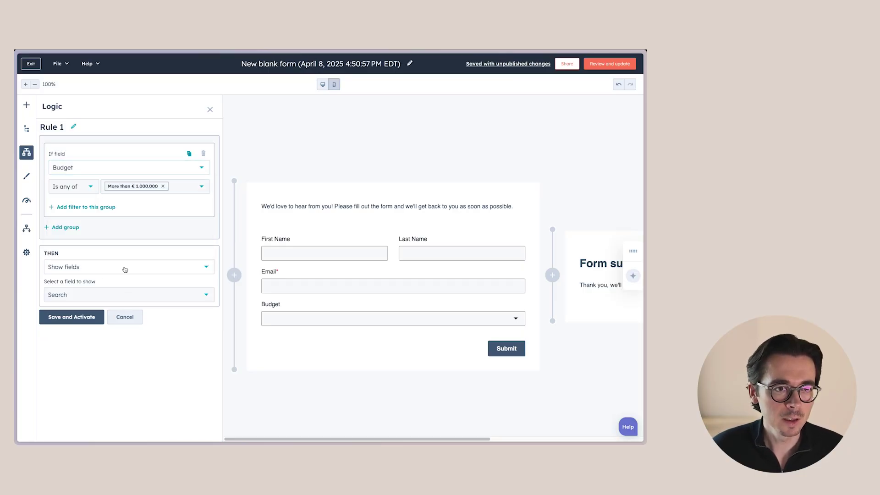
Step: Redirect matching submitters to the meeting scheduling page, then save and activate Rule 1
left_click(87, 268)
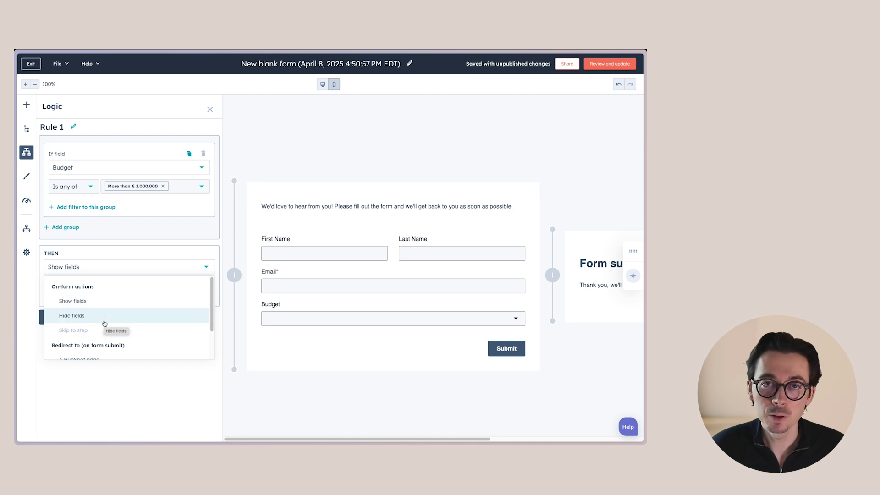
scroll(101, 320, "down", 2)
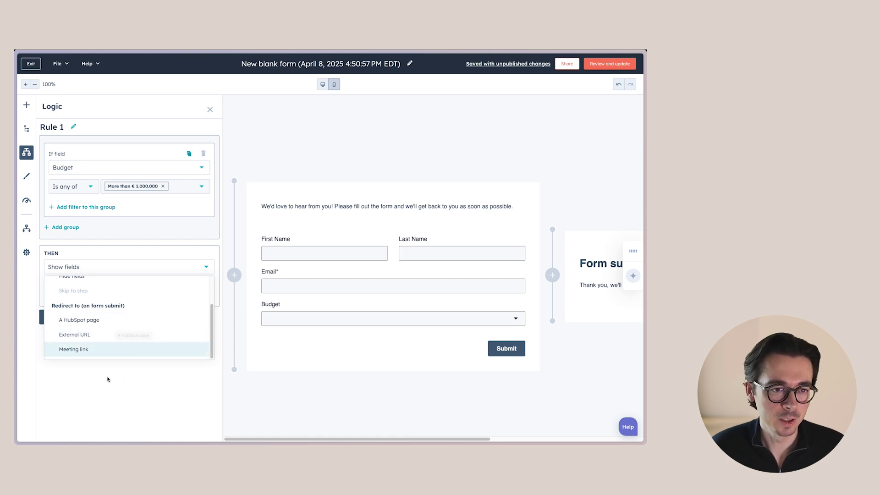
left_click(69, 260)
left_click(78, 270)
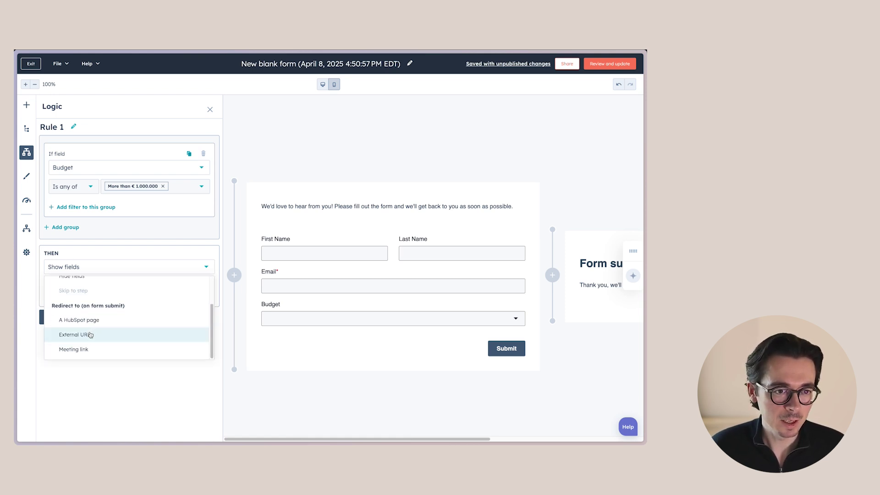
left_click(77, 349)
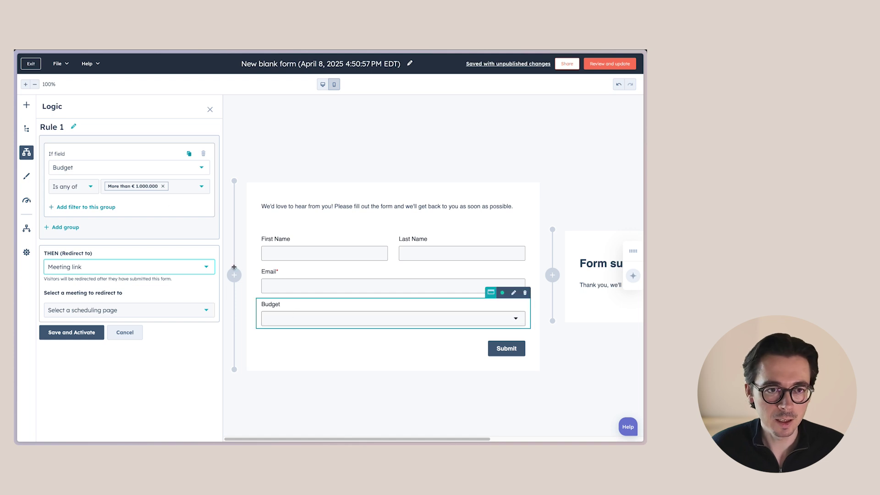
left_click(88, 312)
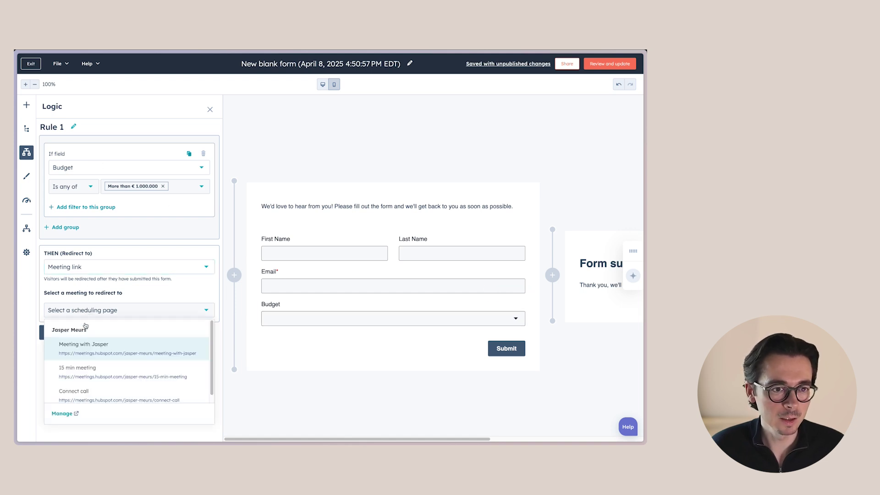
left_click(85, 349)
left_click(89, 333)
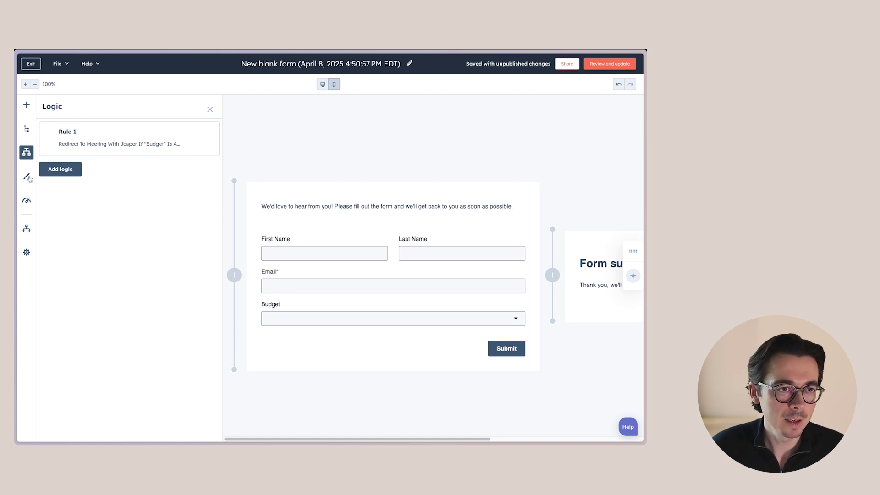
left_click(405, 136)
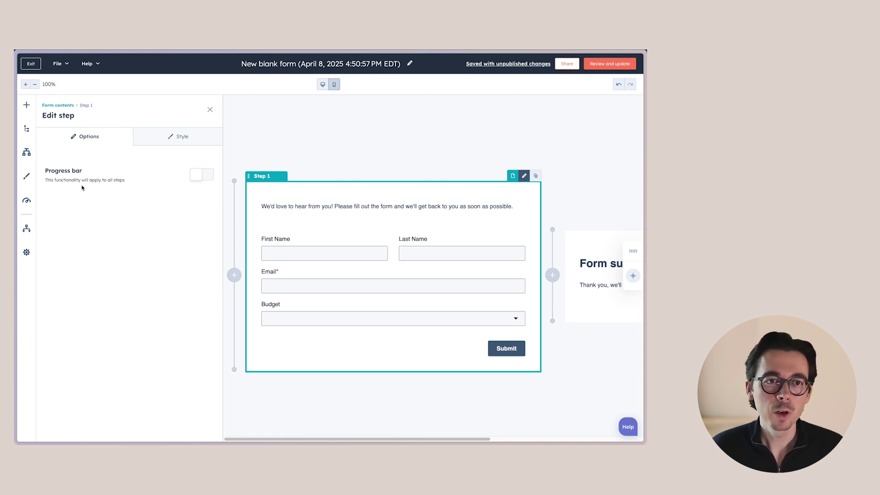
Step: Turn on the form's progress bar and label it with percentage completion
left_click(200, 175)
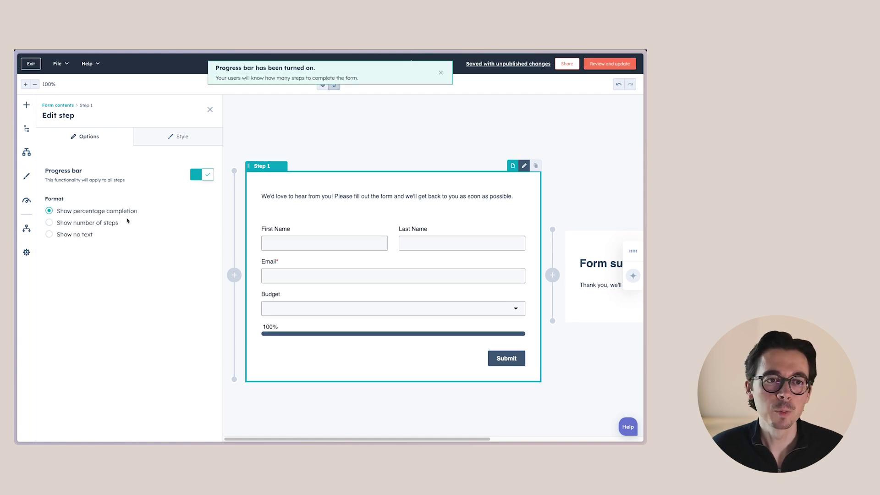
left_click(99, 224)
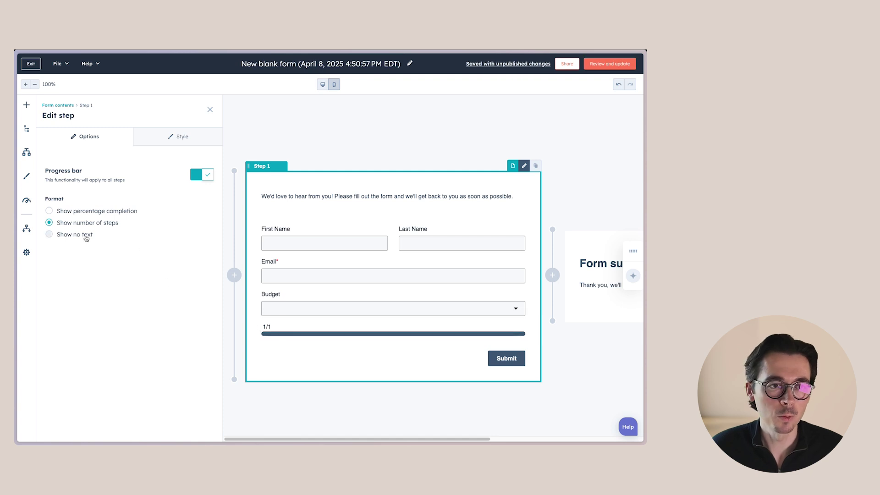
left_click(84, 235)
left_click(88, 211)
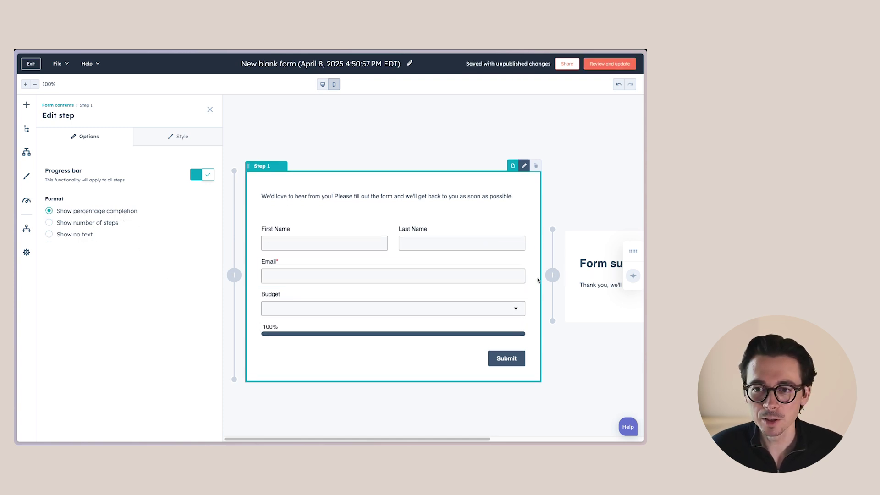
Step: Add a second step and put the Preferred number of bathrooms property in it
left_click(552, 275)
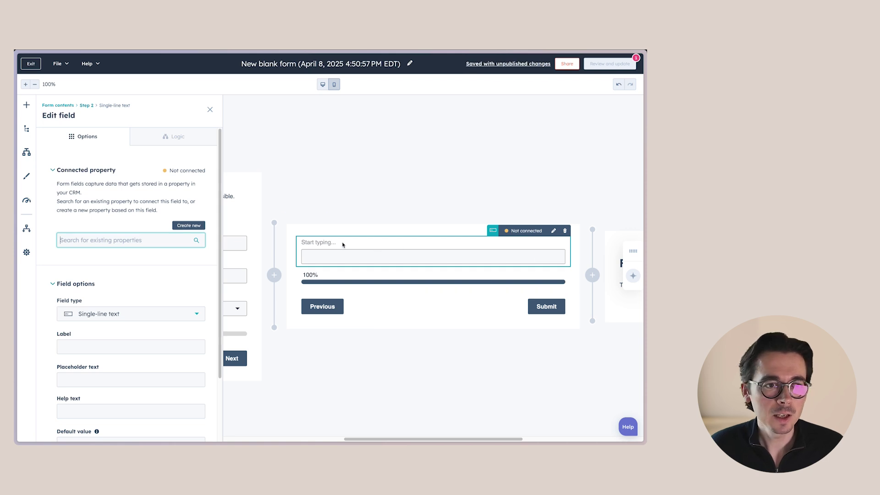
left_click(28, 109)
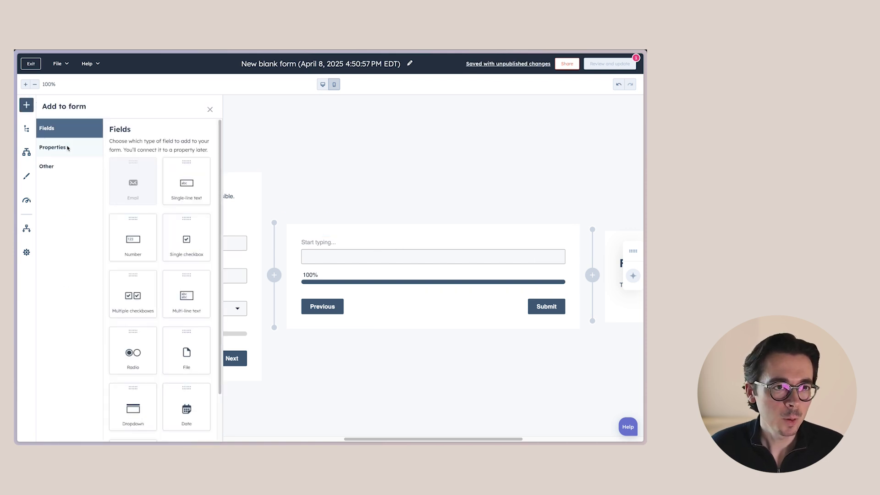
left_click(71, 148)
left_click(139, 167)
type("bath")
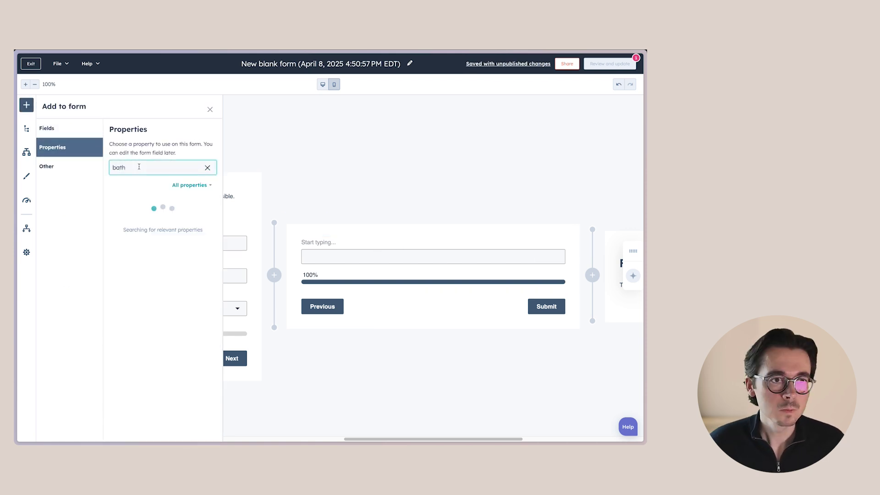
left_click_drag(160, 204, 467, 257)
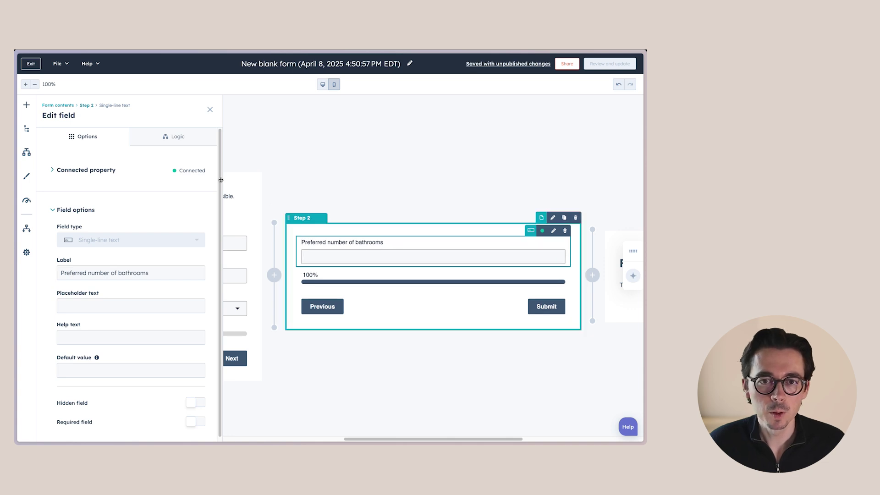
Step: Add Preferred number of bedrooms beside bathrooms, with the purchase-timing dropdown beneath them
left_click(27, 105)
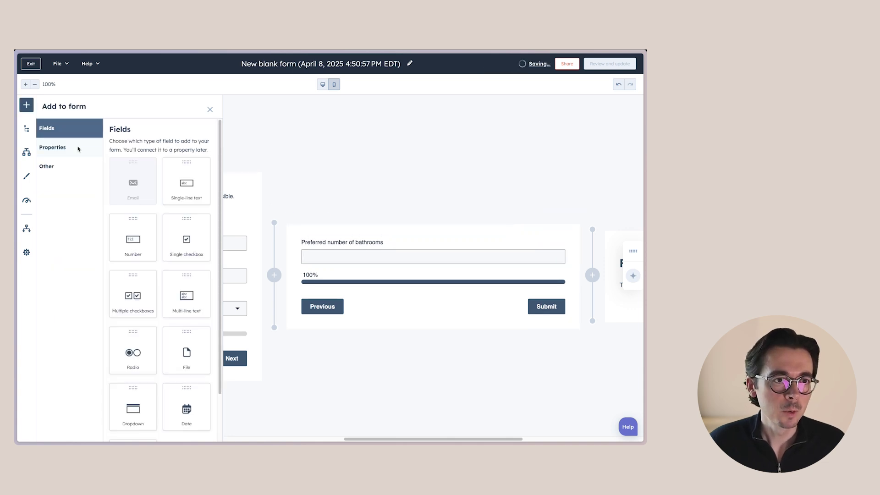
left_click(80, 146)
left_click(136, 171)
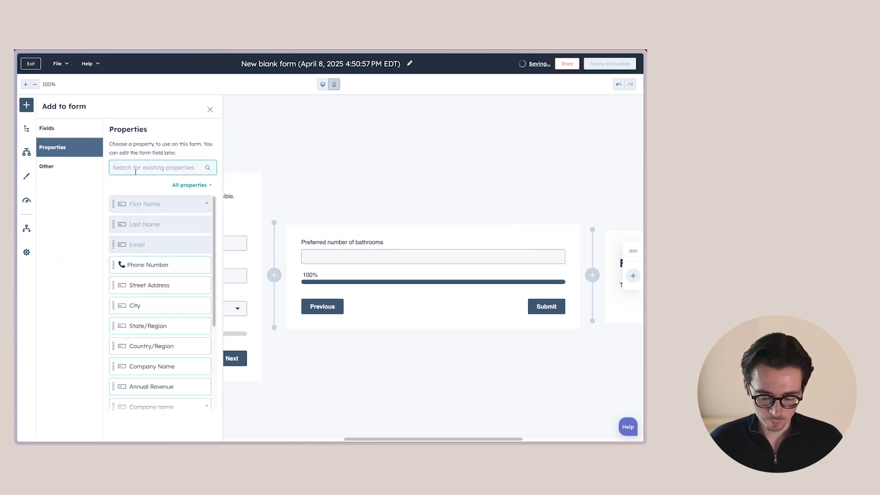
type("bedroom")
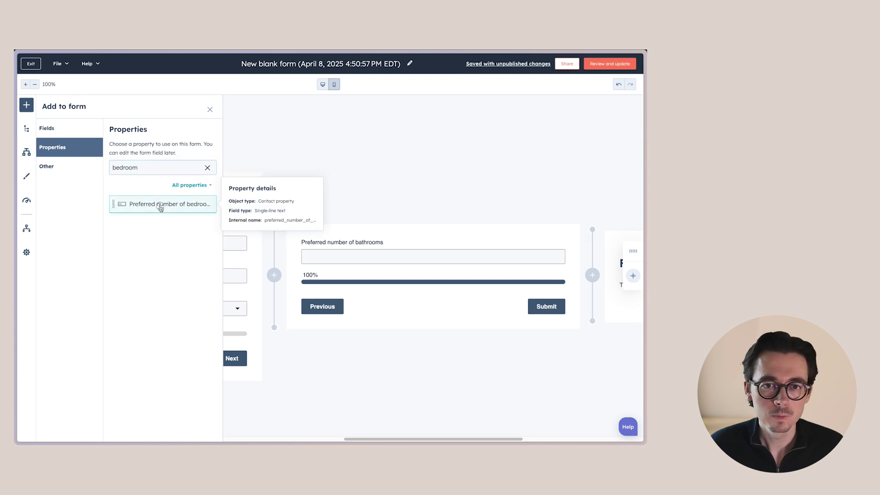
left_click_drag(158, 205, 430, 238)
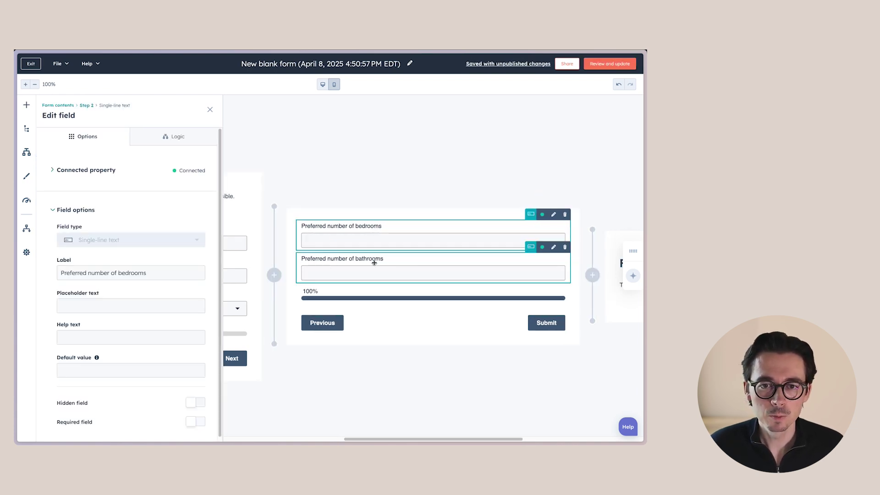
left_click_drag(375, 263, 568, 238)
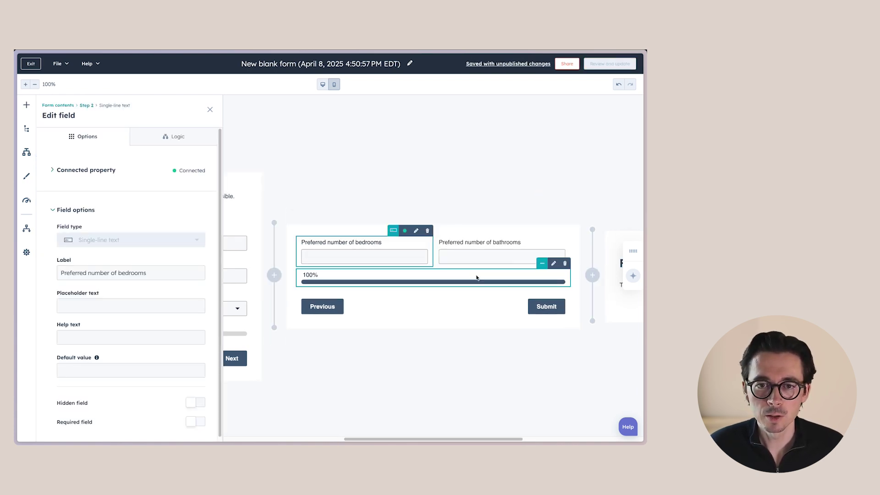
left_click(26, 104)
type("buyer")
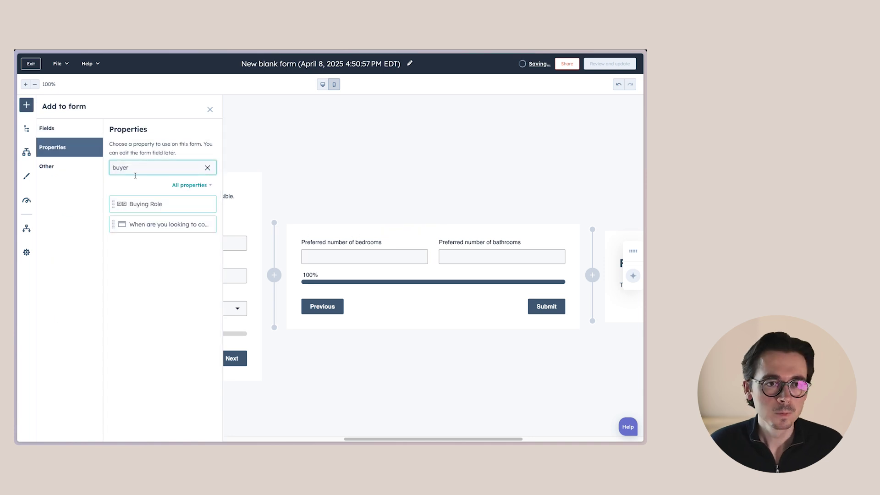
left_click_drag(165, 225, 406, 276)
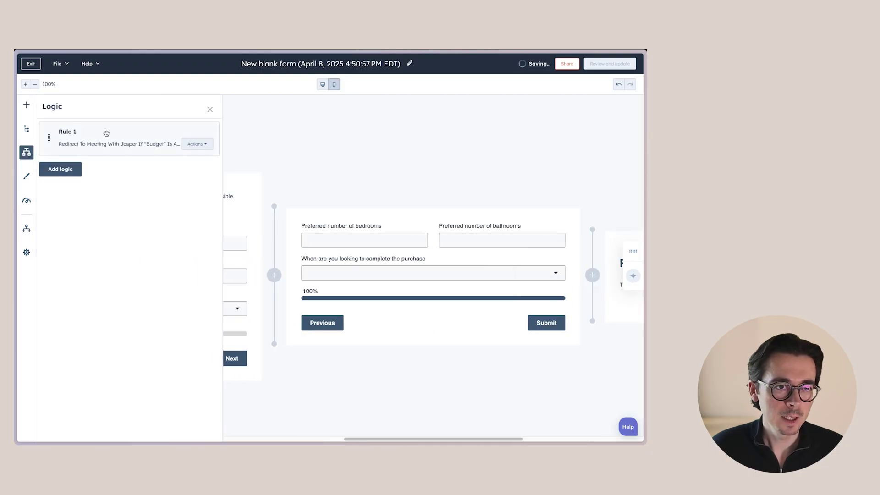
Step: Edit Rule 1 and add a second condition joined with AND
left_click(197, 144)
left_click(209, 167)
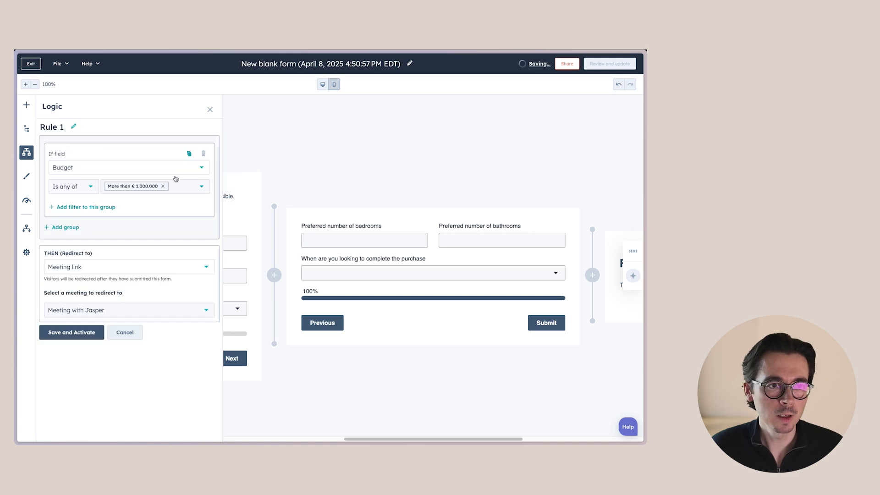
left_click(78, 209)
left_click(122, 208)
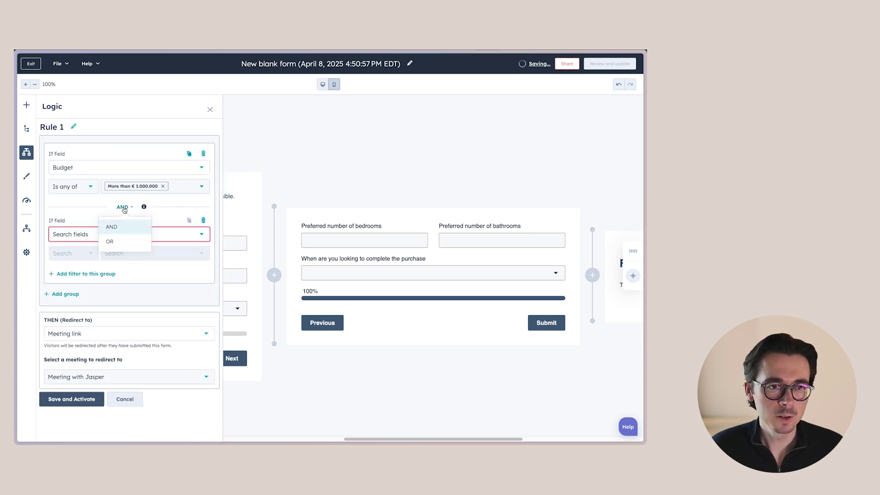
left_click(125, 208)
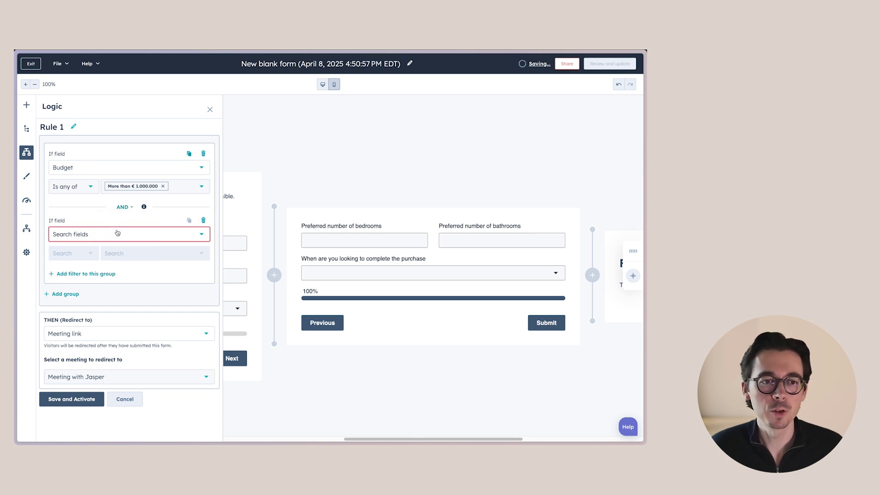
Step: Require purchase timing In less than 3 months or Within 3 to 6 months, then save and activate
left_click(100, 233)
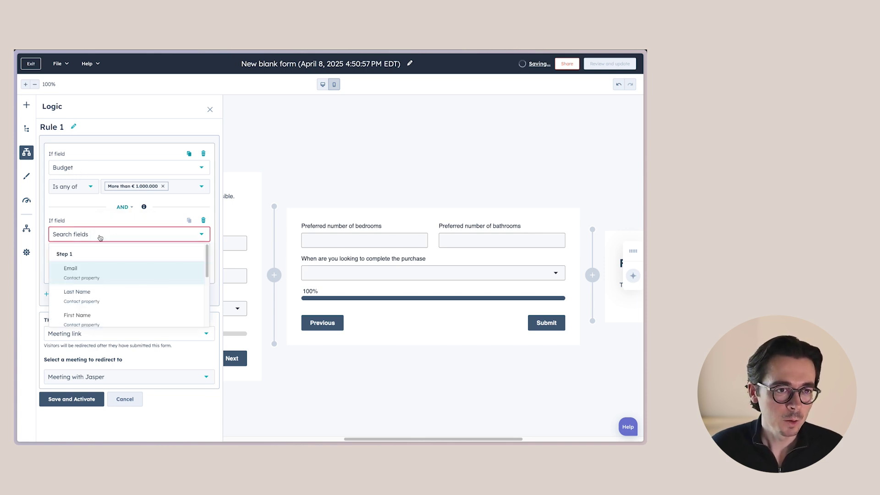
scroll(95, 296, "down", 3)
left_click(98, 306)
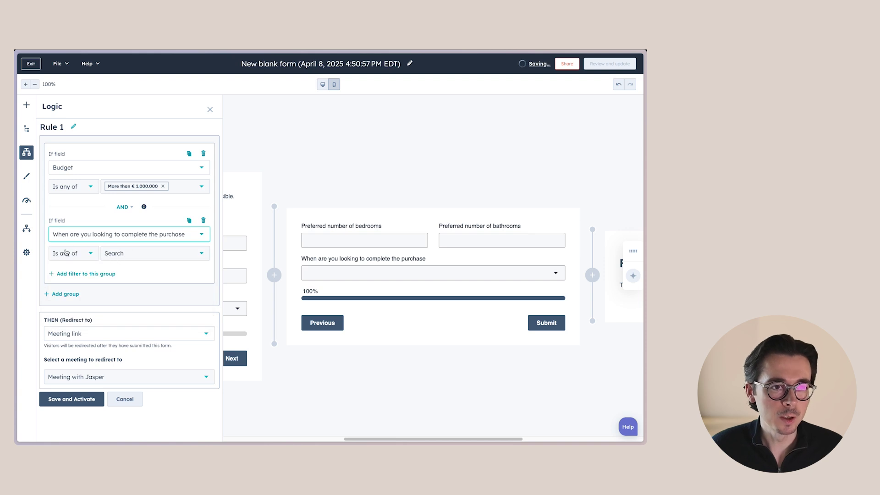
left_click(133, 253)
left_click(113, 272)
left_click(113, 288)
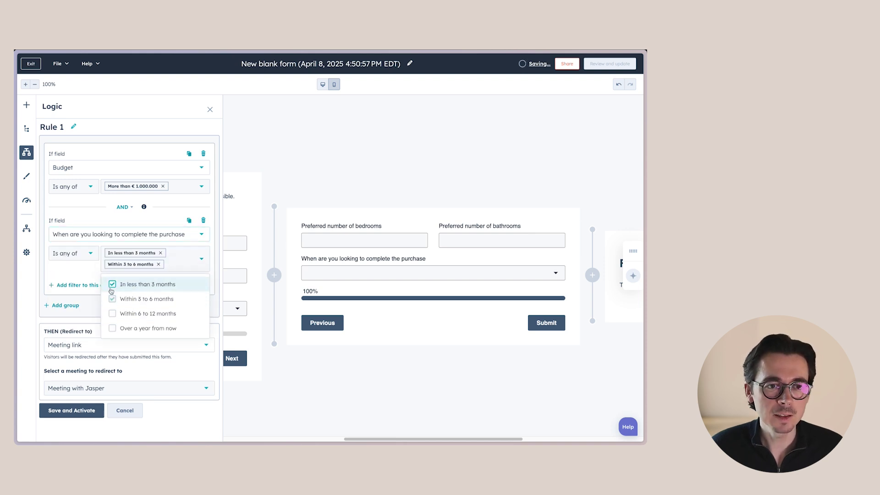
left_click(215, 245)
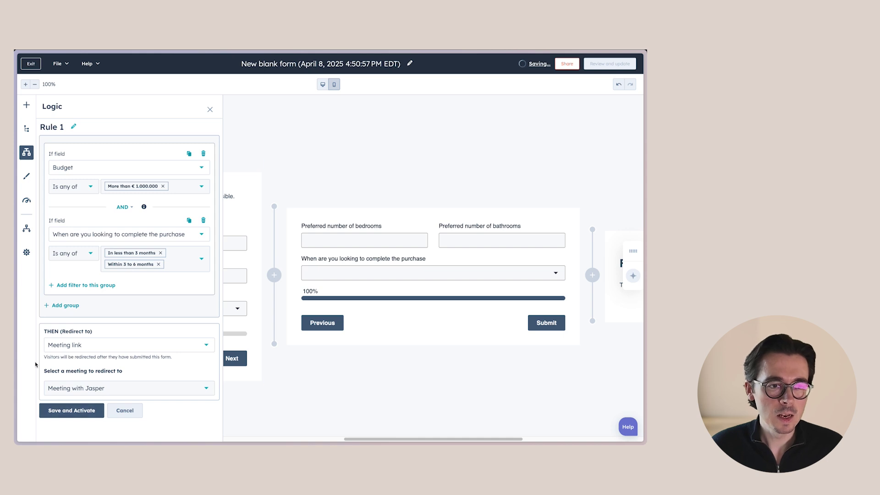
left_click(78, 411)
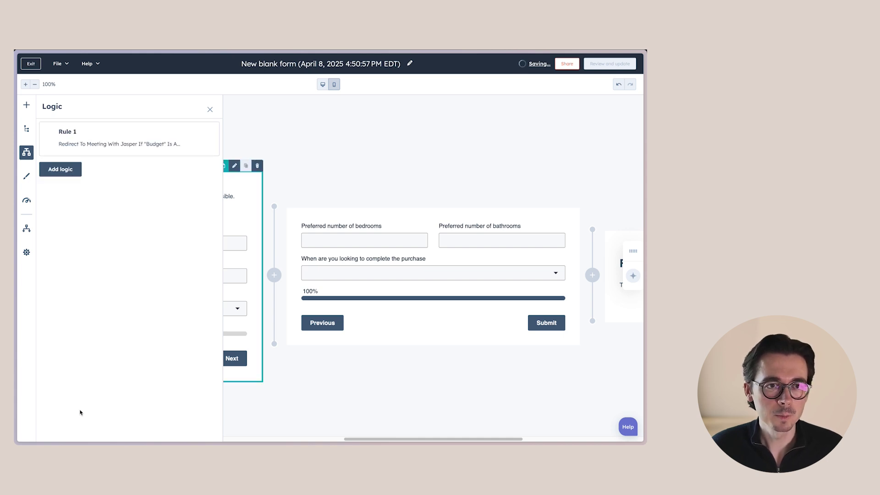
left_click(212, 111)
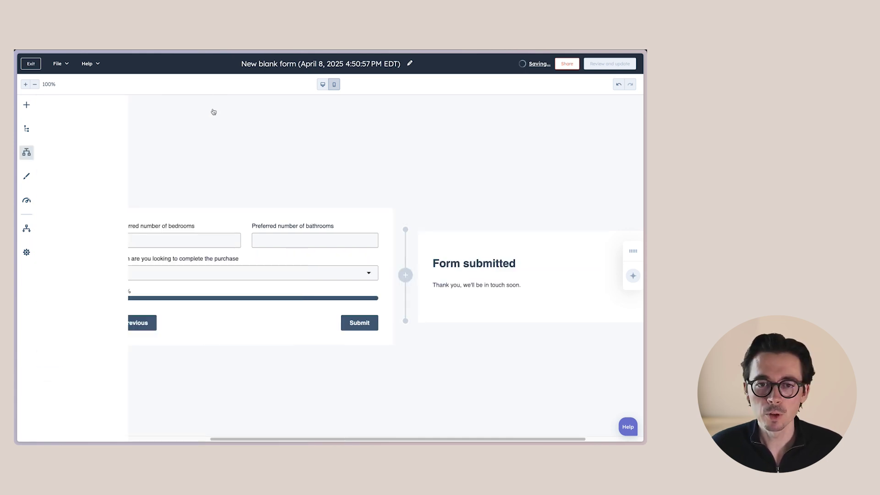
Step: Expand the Buttons, Paragraph (Rich Text), Heading, Background and Progress bar style sections to review them
left_click(566, 268)
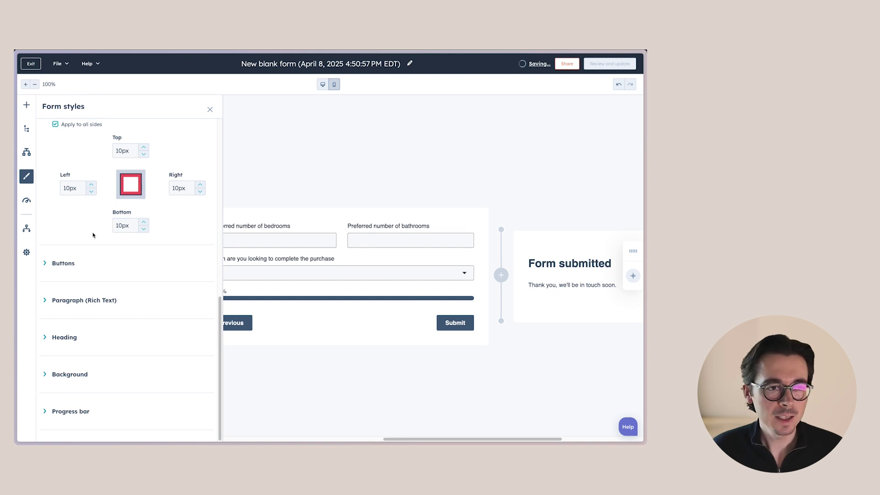
left_click(69, 263)
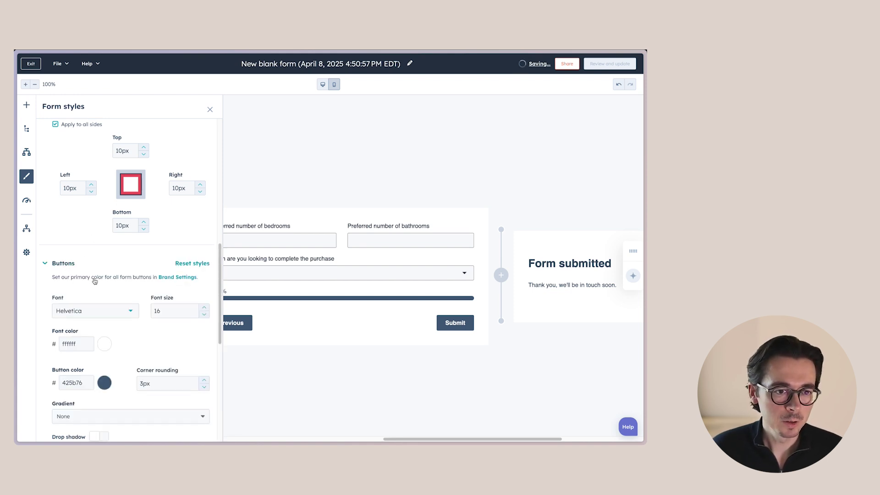
scroll(101, 311, "down", 5)
left_click(85, 336)
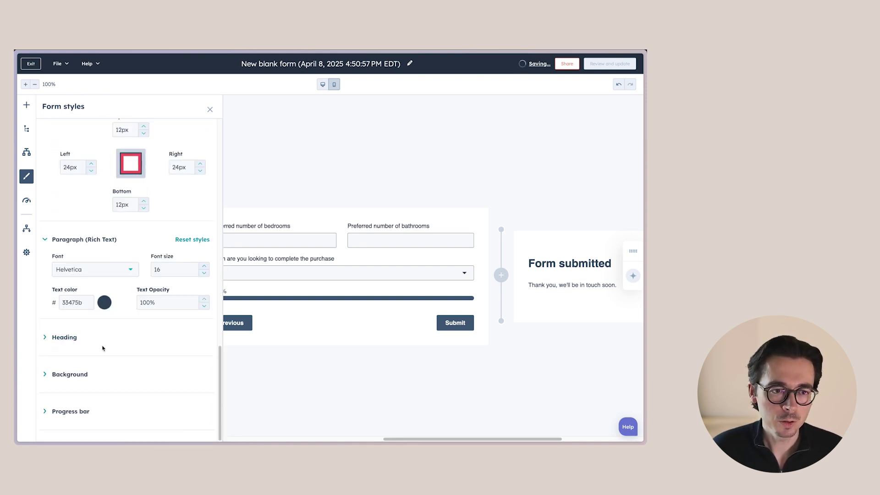
left_click(71, 338)
left_click(69, 415)
scroll(118, 351, "down", 6)
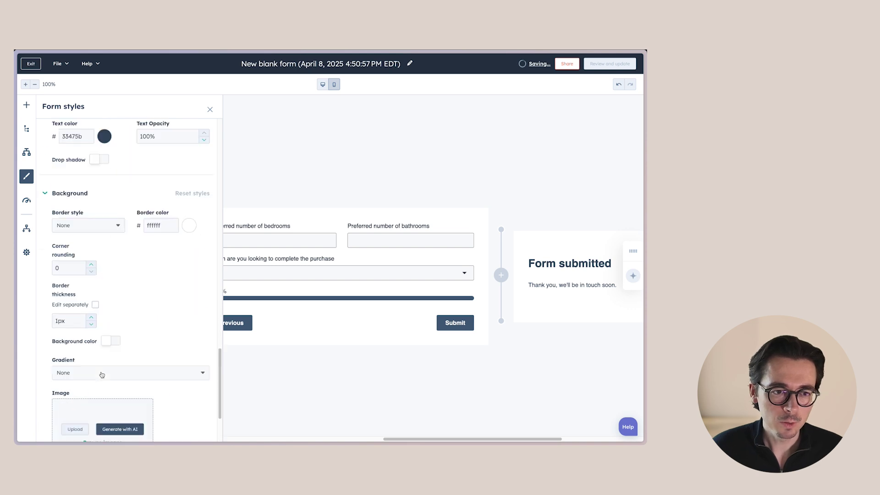
left_click(98, 413)
scroll(103, 327, "down", 5)
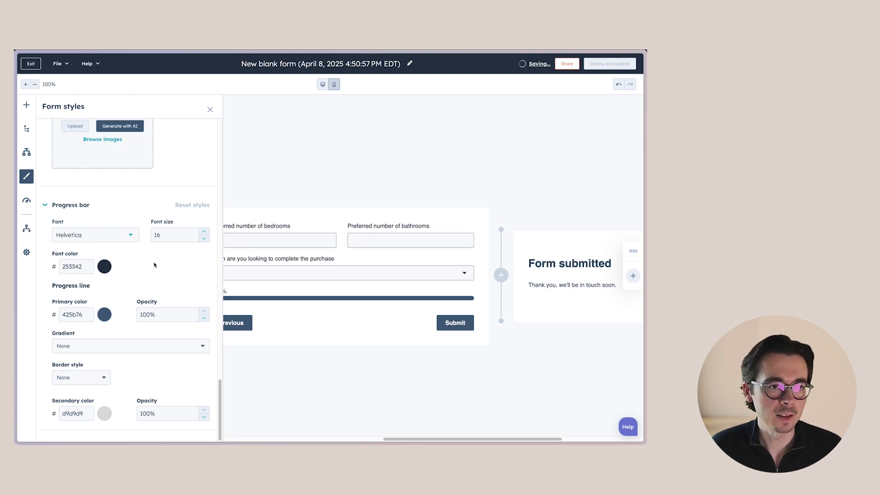
scroll(154, 265, "up", 10)
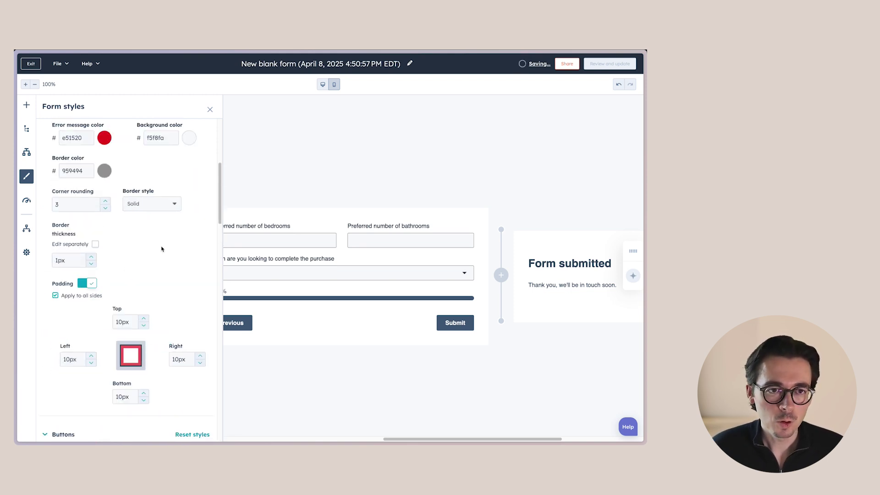
scroll(161, 249, "up", 5)
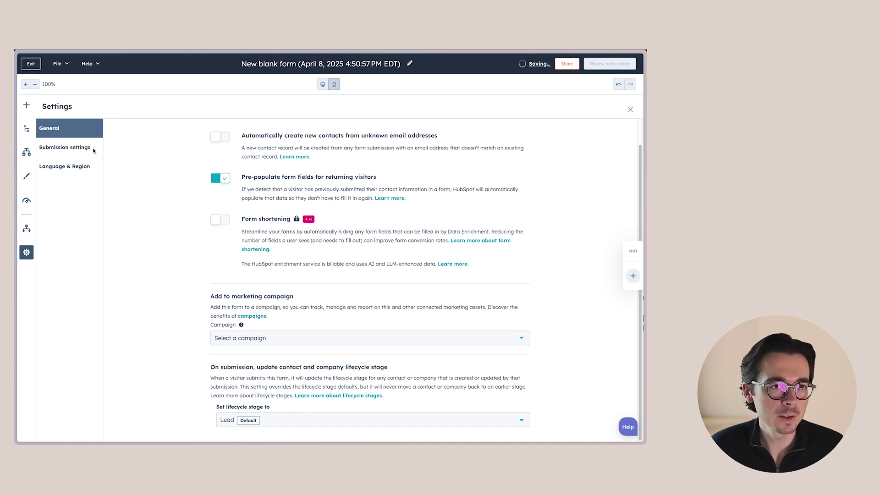
Step: Check the form's Submission settings, then its Language & Region settings
left_click(68, 147)
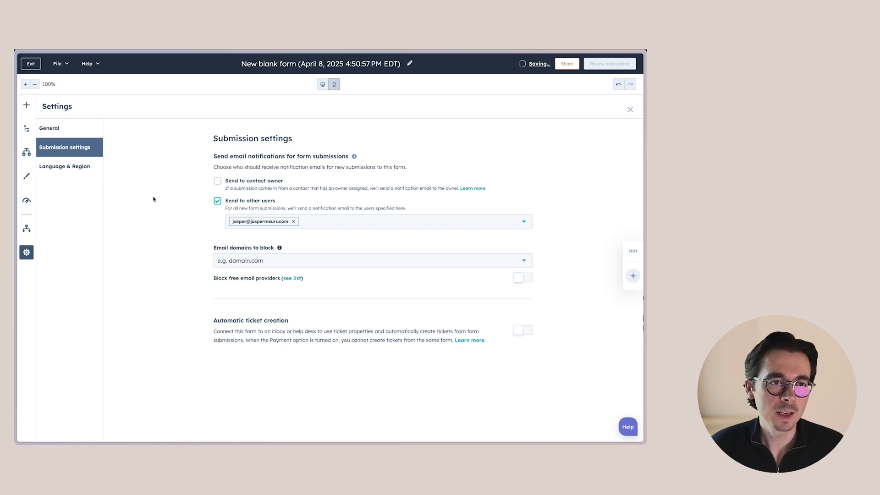
left_click(74, 167)
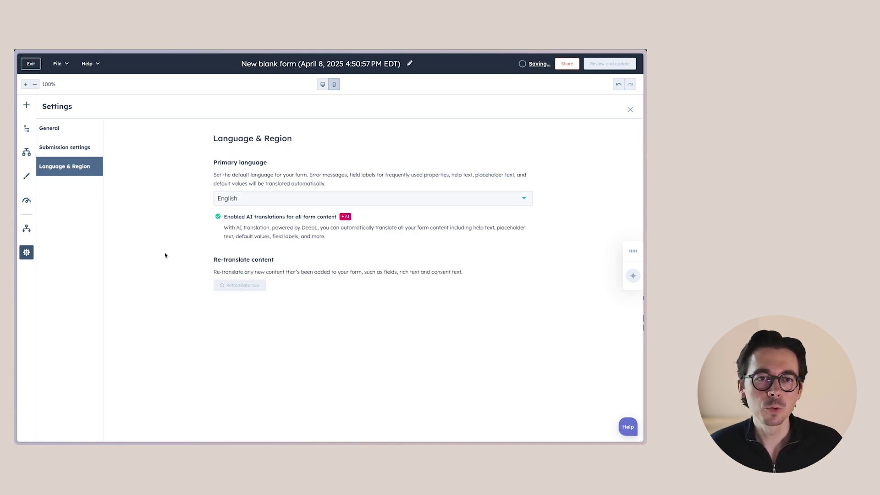